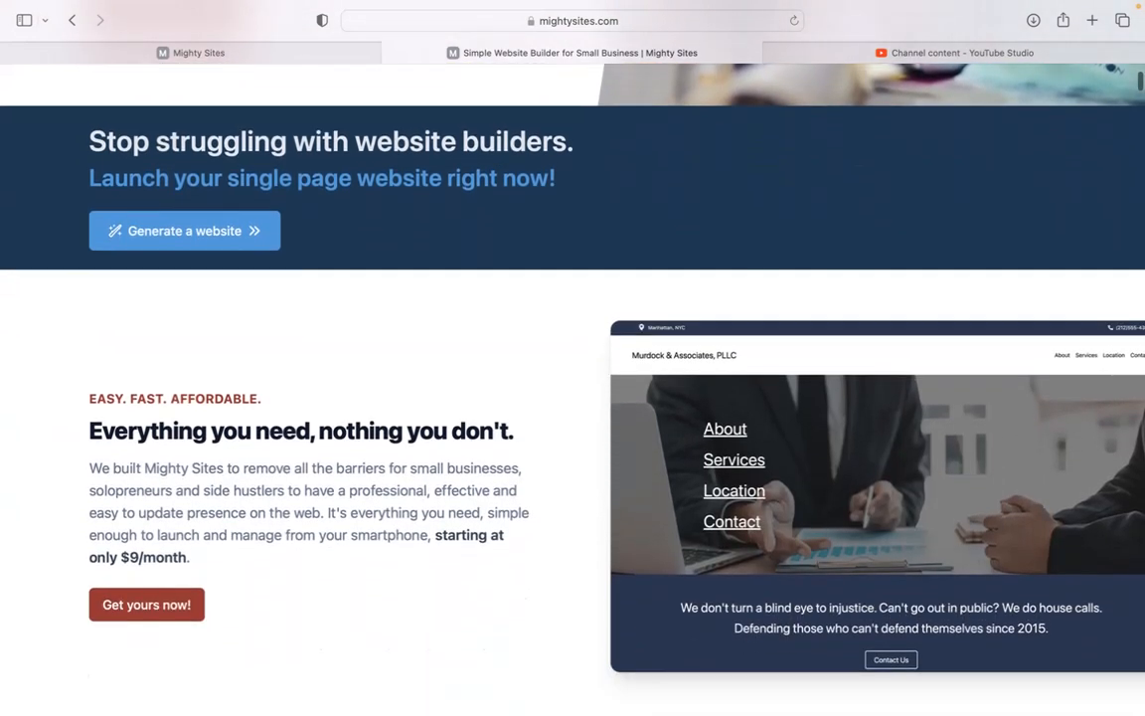
Step: Go to the site builder's template picker and browse the available templates
scroll(573, 388, down, 4)
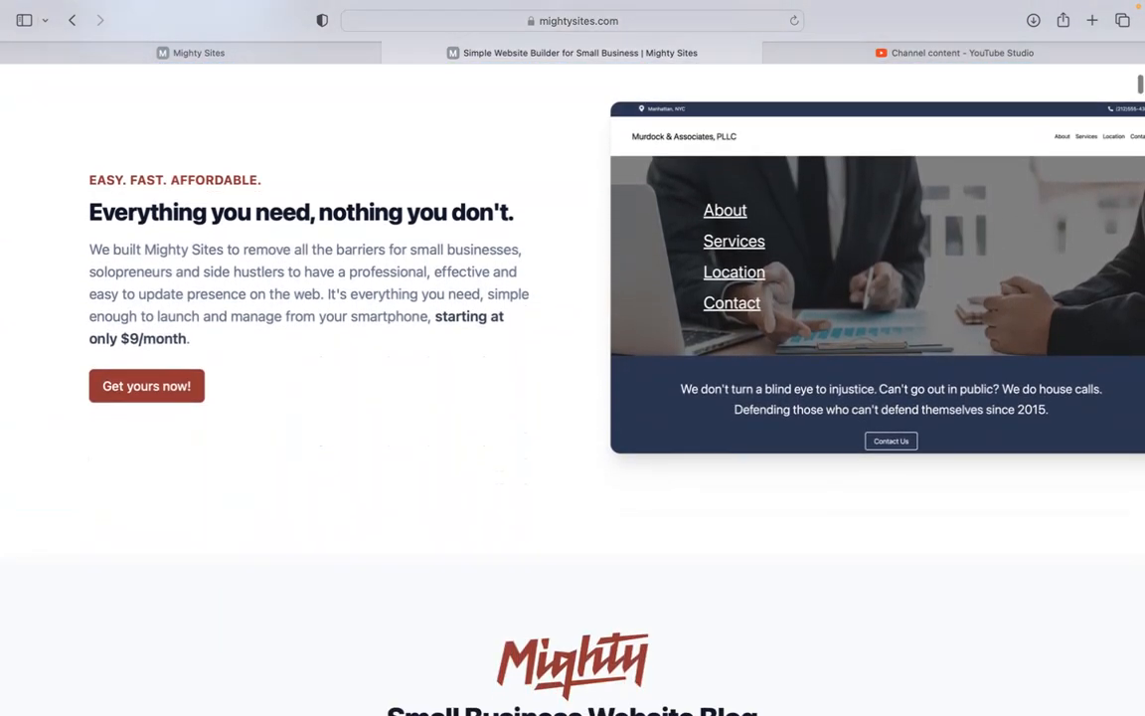
scroll(572, 387, down, 2)
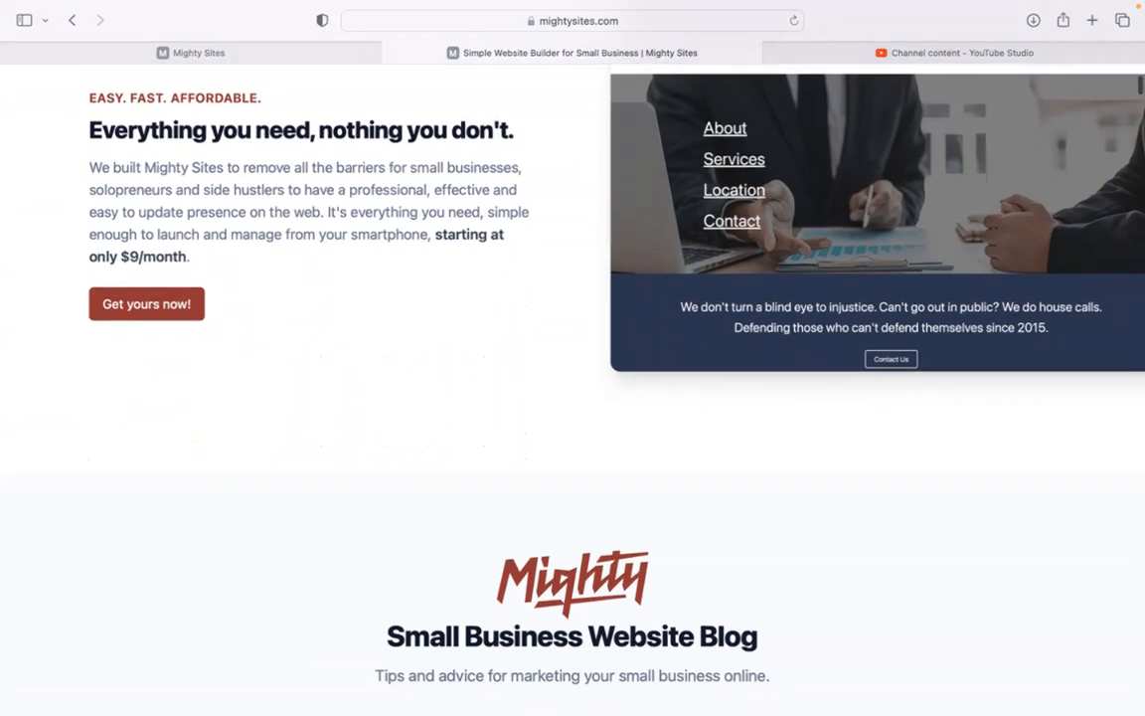
scroll(573, 388, down, 1)
scroll(572, 388, down, 1)
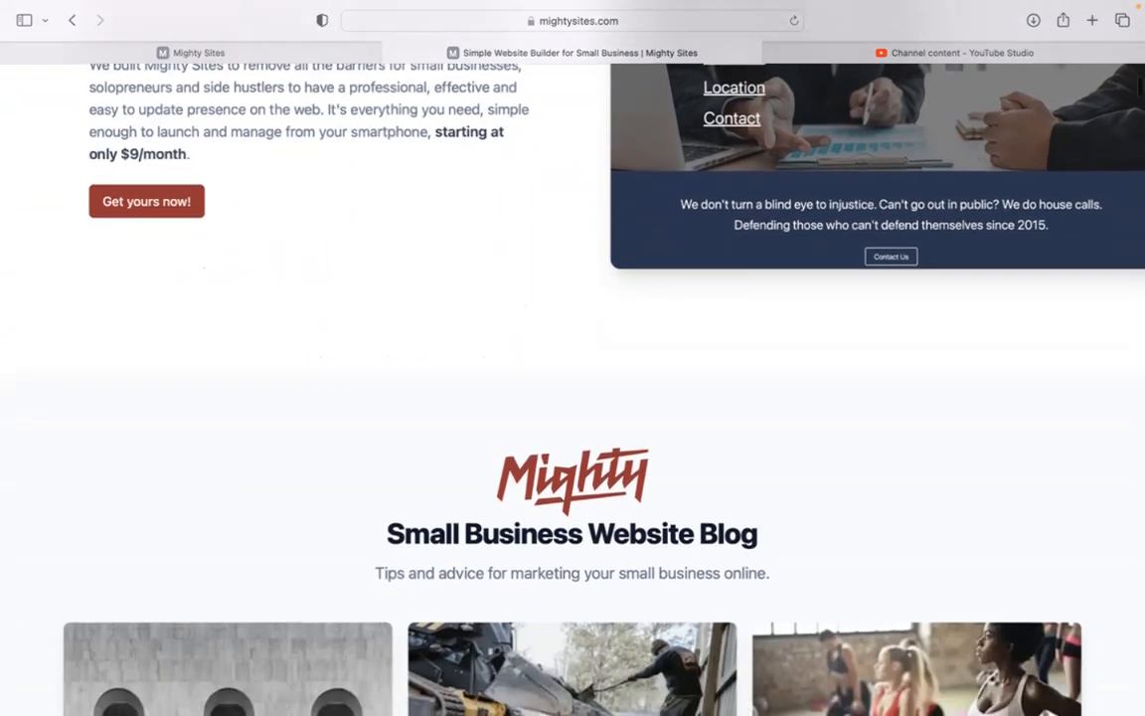
scroll(572, 388, down, 3)
scroll(573, 388, down, 5)
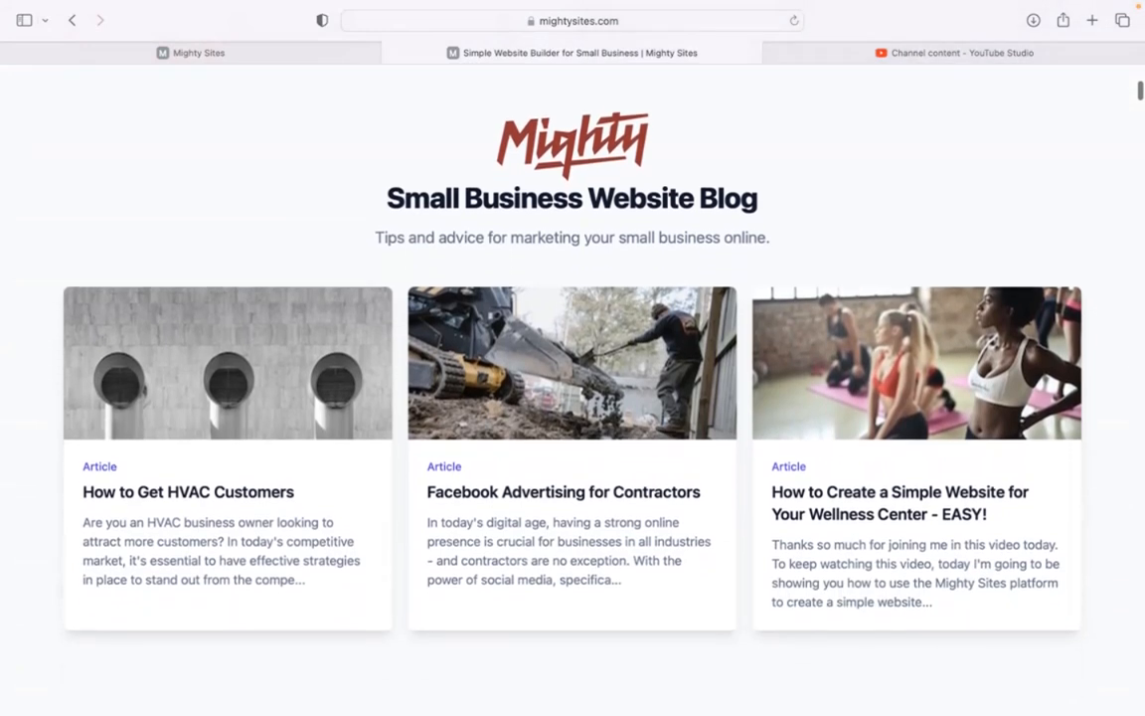
scroll(573, 387, down, 4)
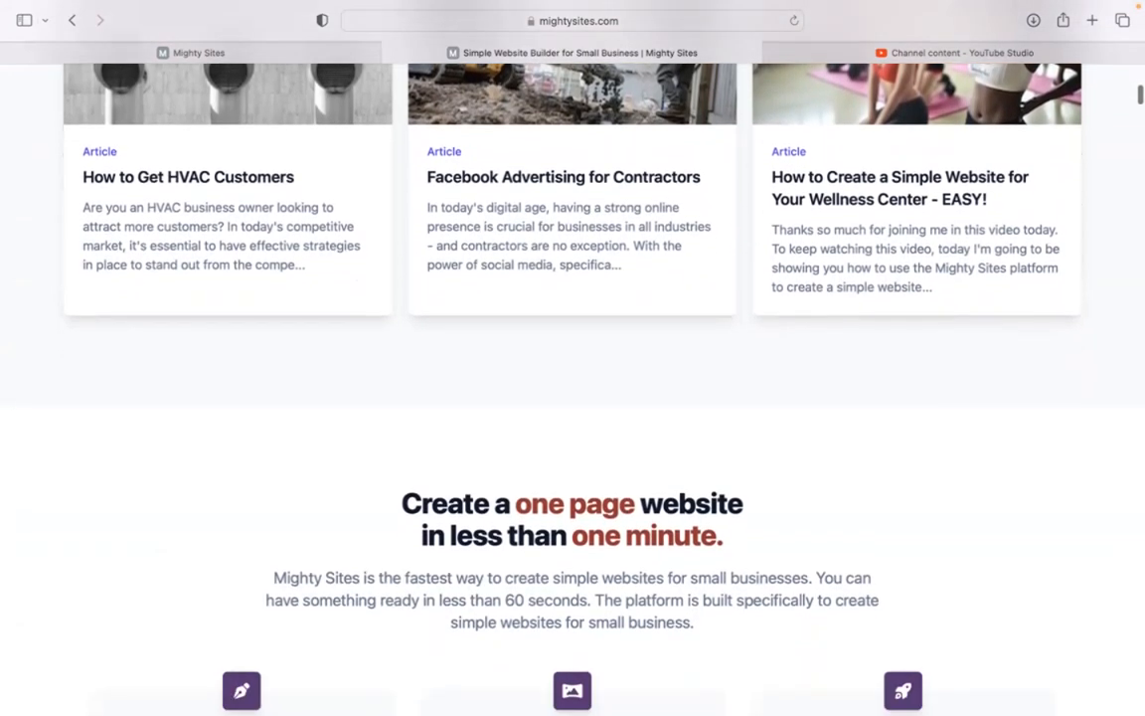
scroll(573, 388, down, 5)
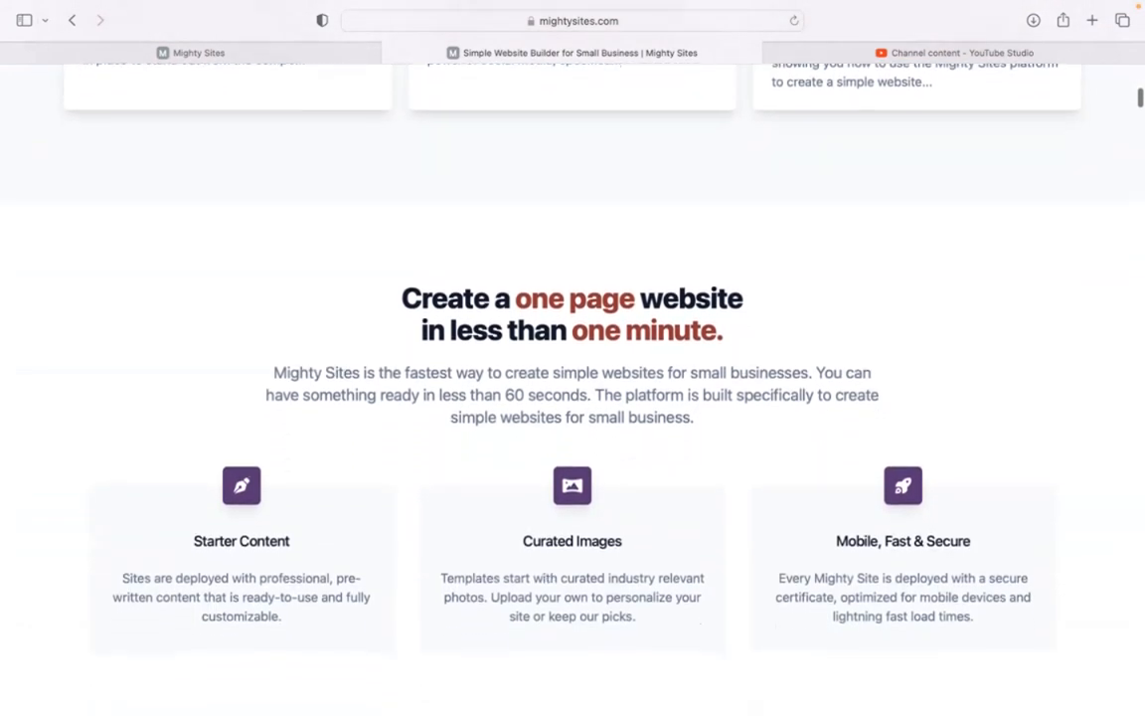
scroll(573, 388, down, 2)
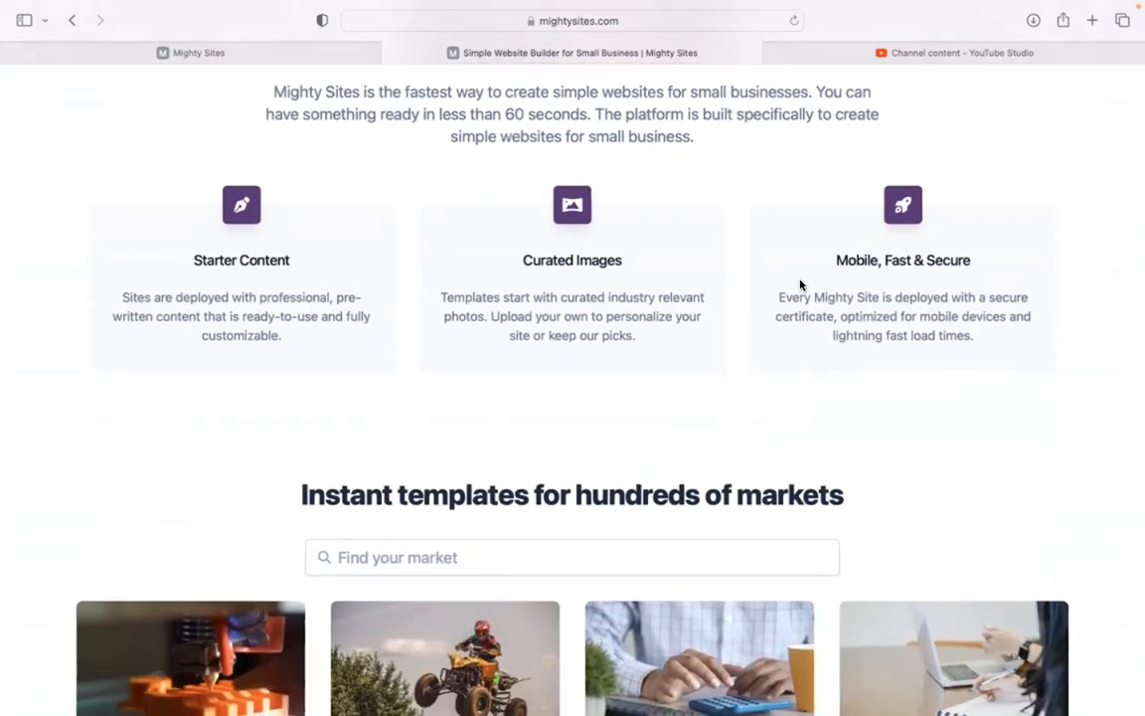
click(348, 52)
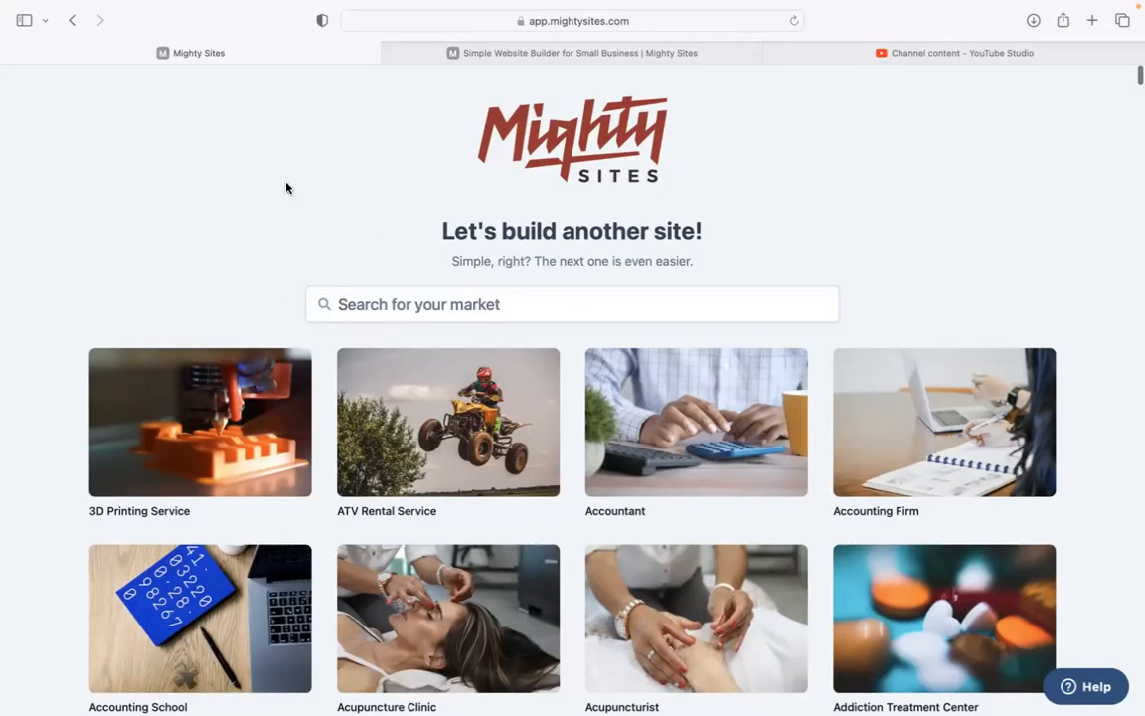
scroll(286, 188, down, 6)
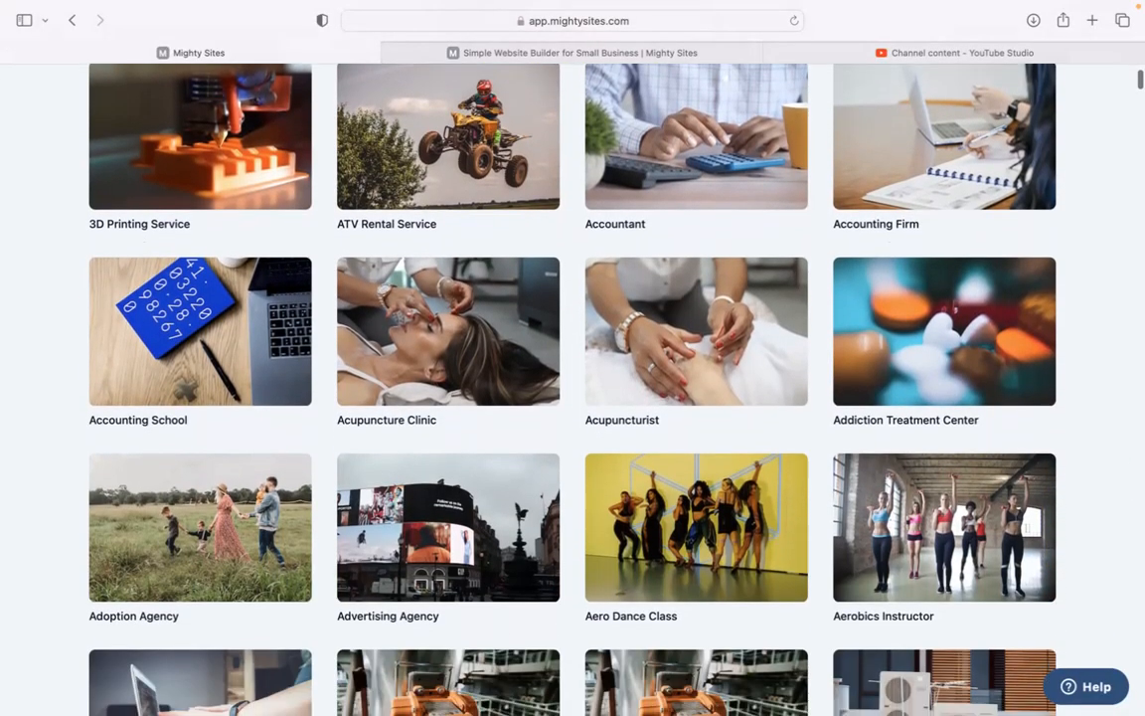
scroll(573, 388, down, 6)
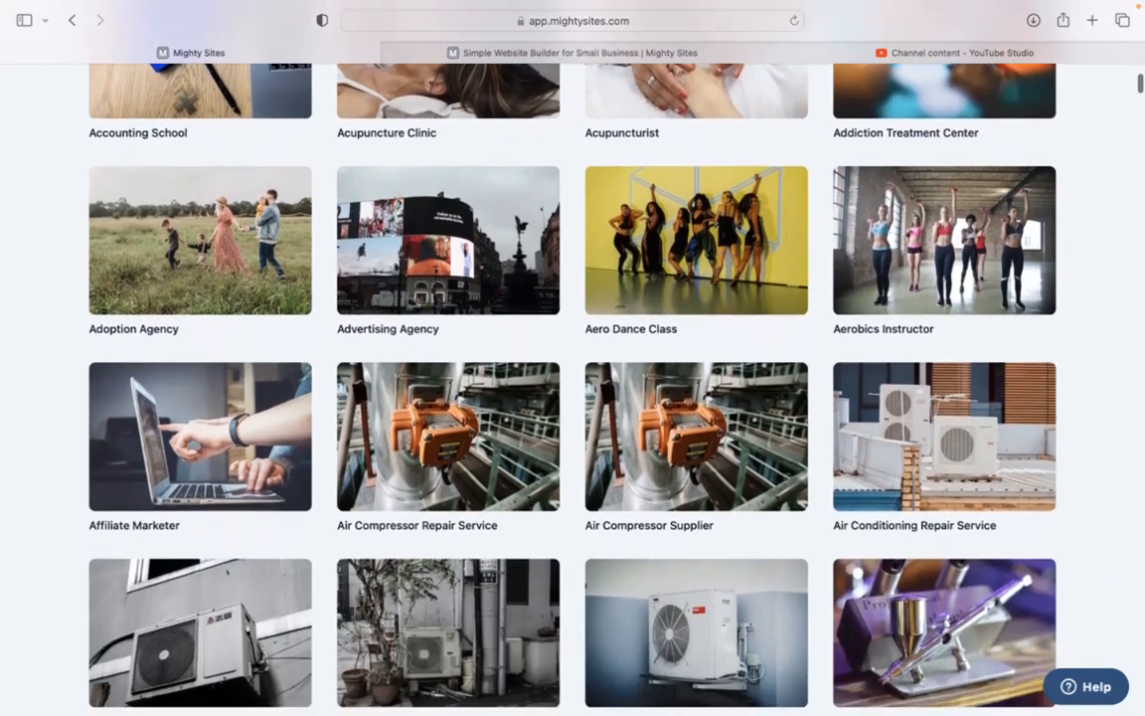
scroll(572, 388, down, 9)
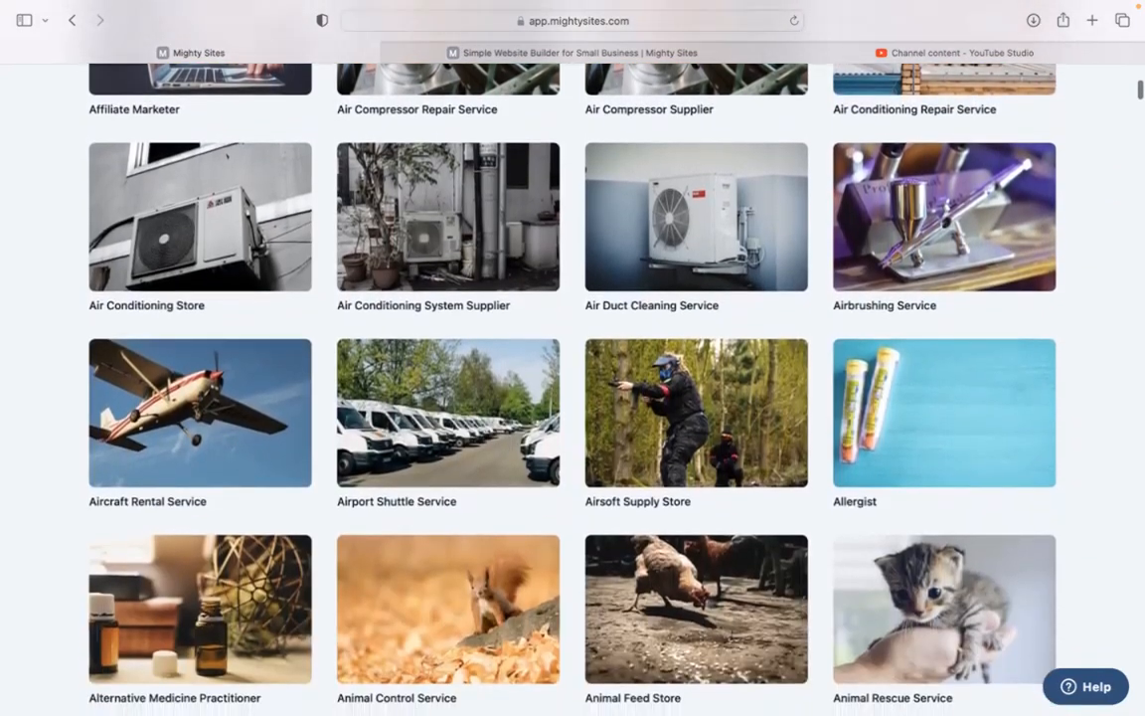
scroll(572, 388, down, 2)
scroll(573, 388, up, 6)
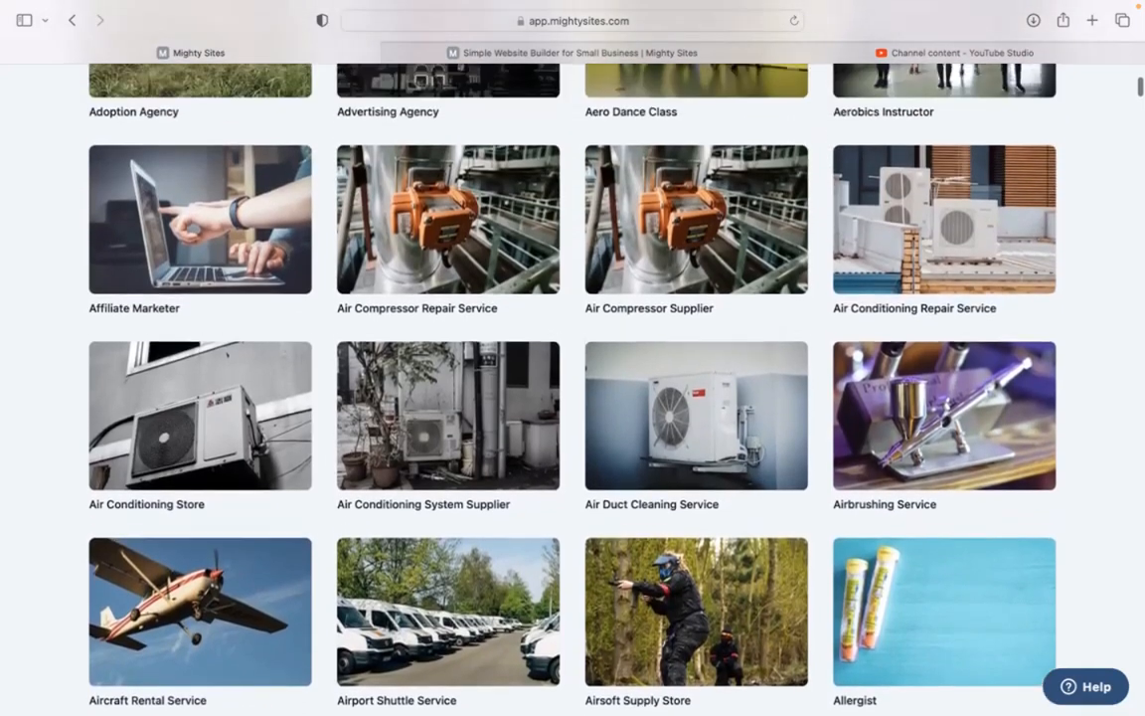
scroll(573, 388, up, 13)
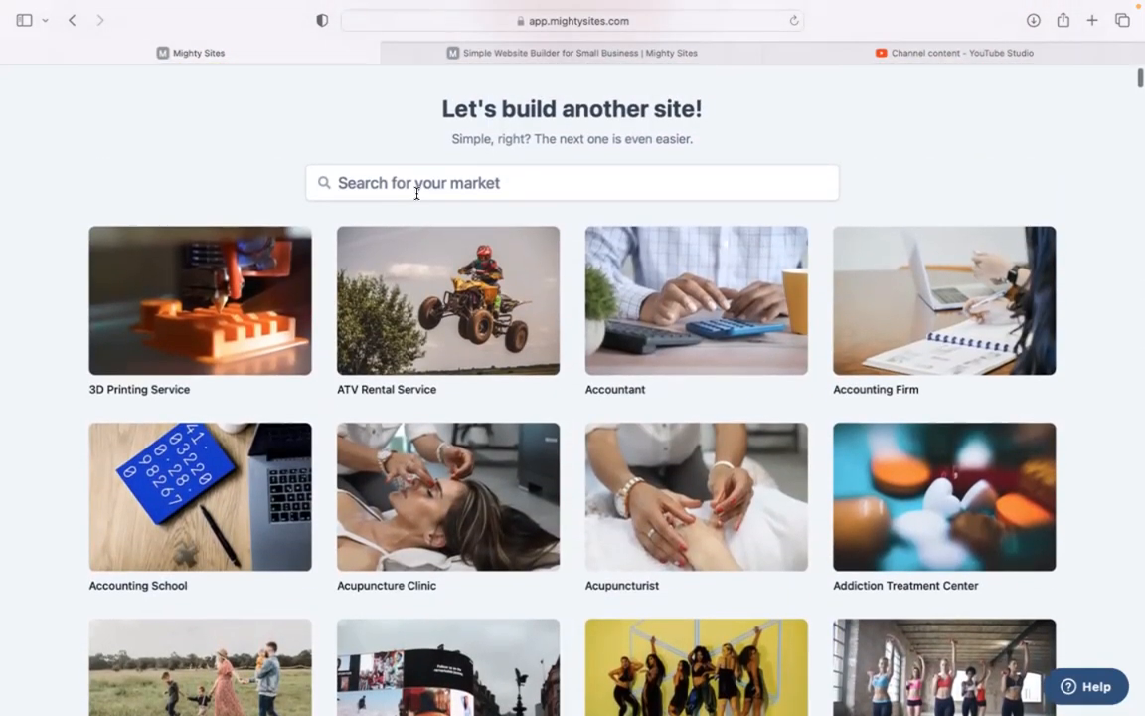
Step: Search the templates for 'gift shop' and start a new site from the Gift Shop template
click(461, 182)
text(gift)
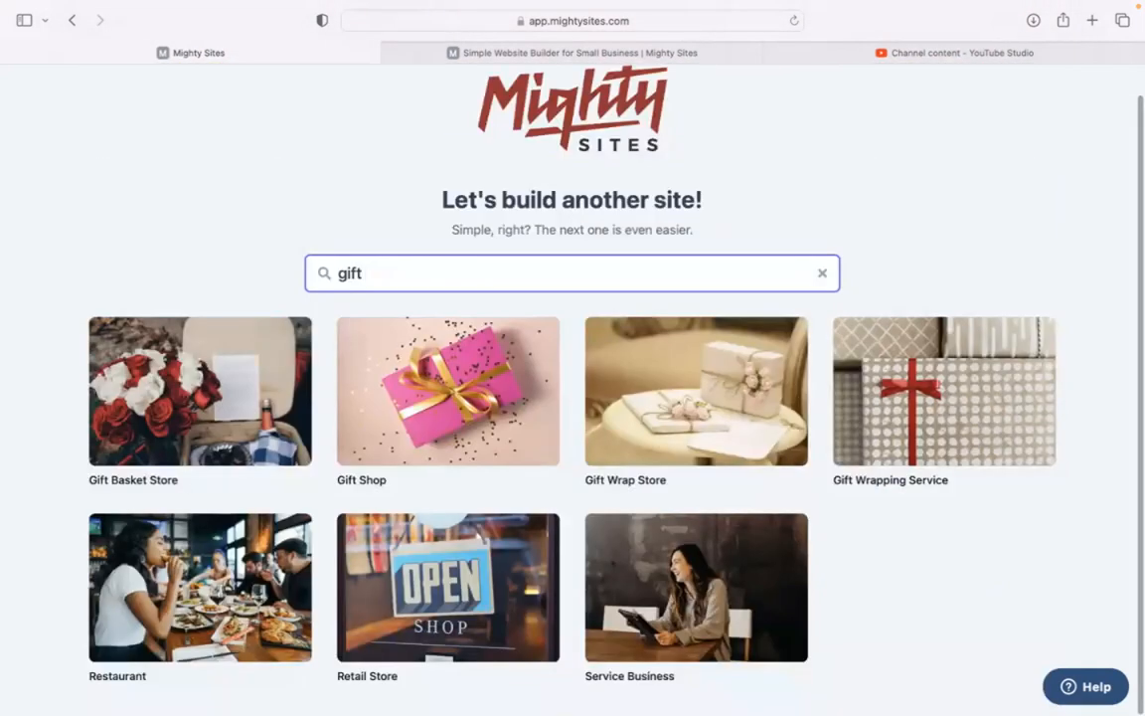
scroll(573, 388, up, 1)
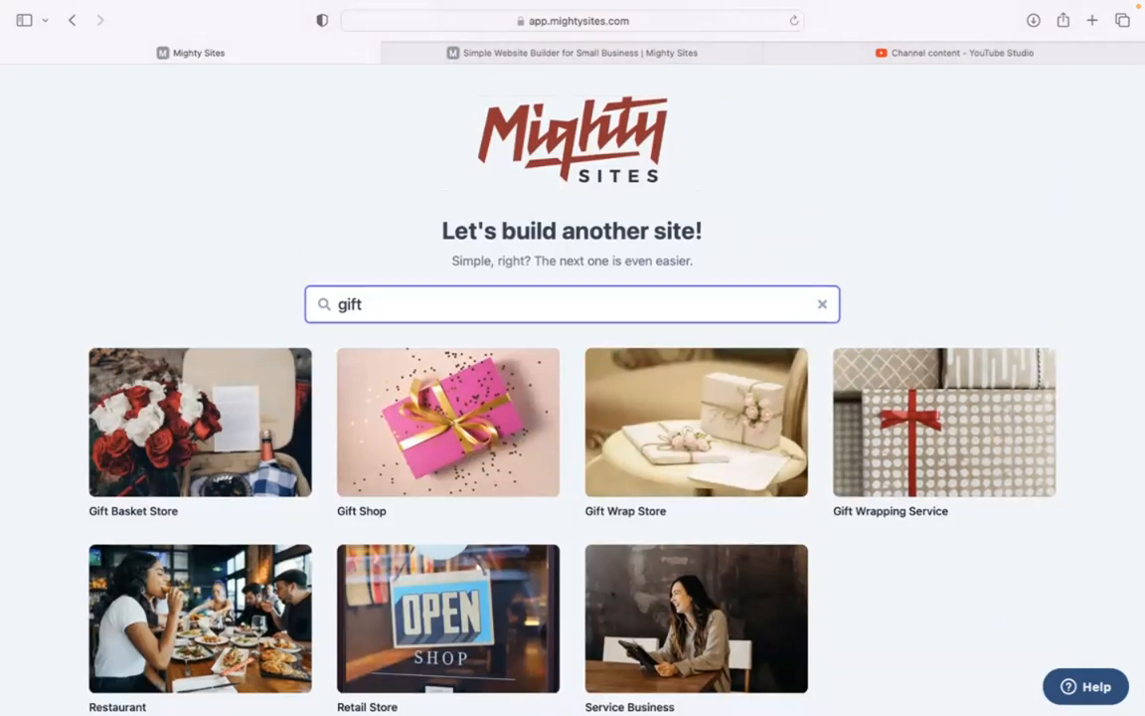
text(shop)
click(248, 411)
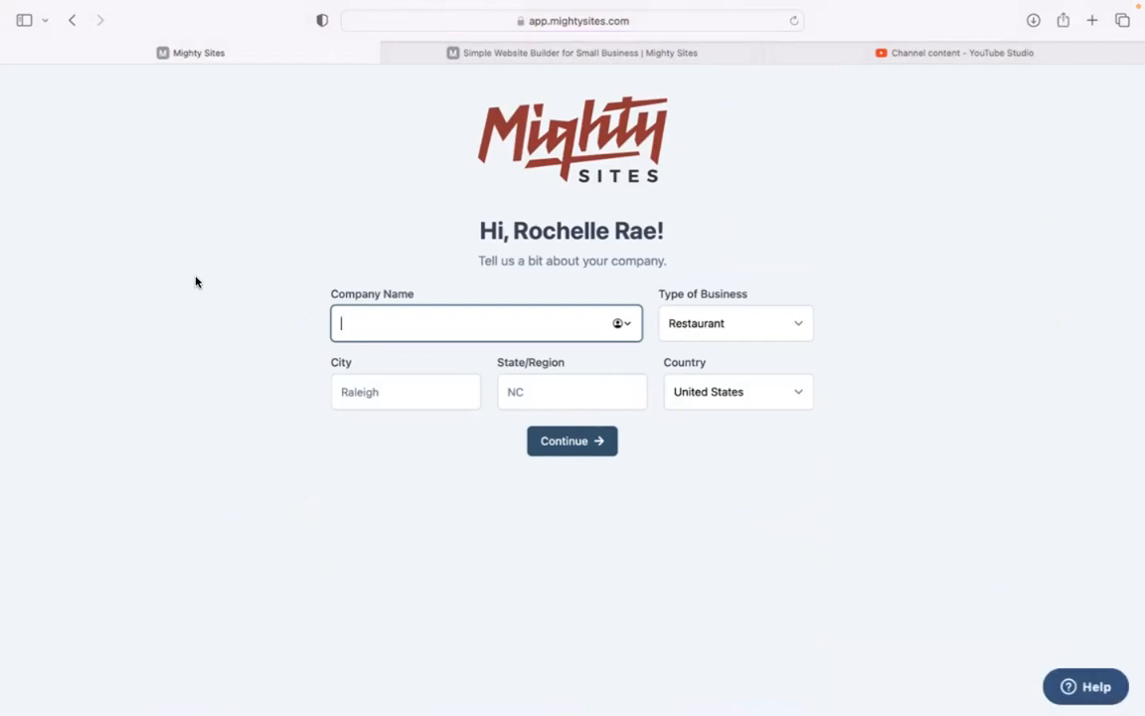
Step: Generate the site for 'The Giftery', a Retail business in Denver, Colorado
text(The Giftery)
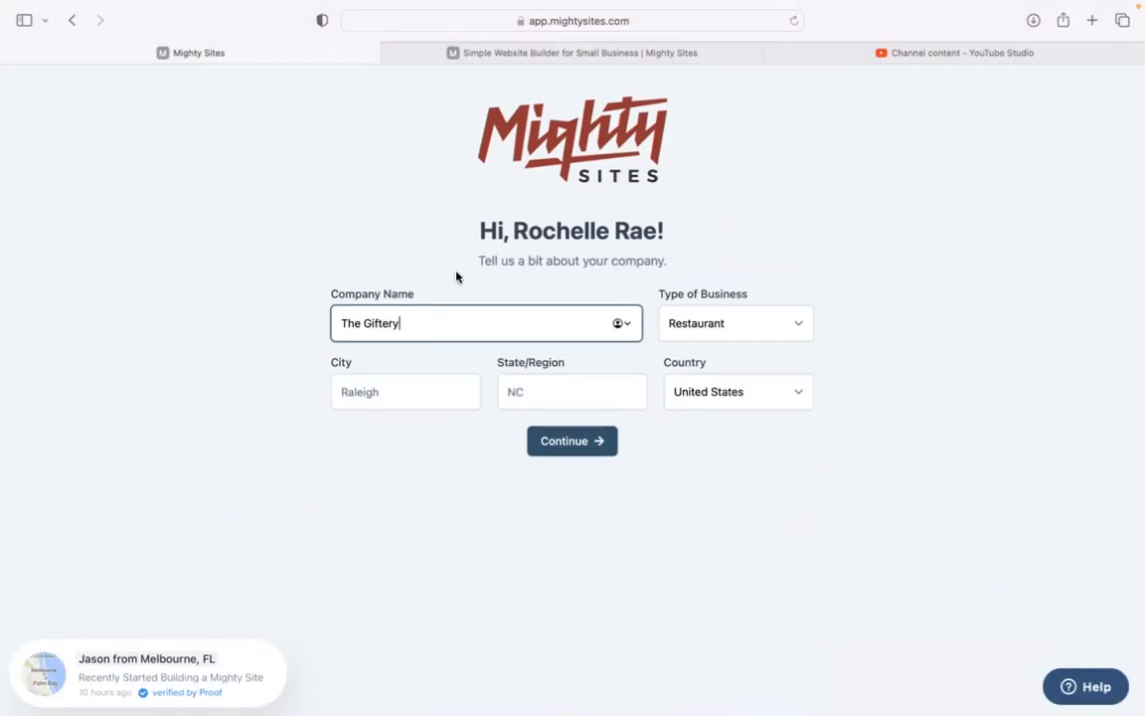
click(389, 392)
text(Denver)
click(536, 394)
text(Colorado)
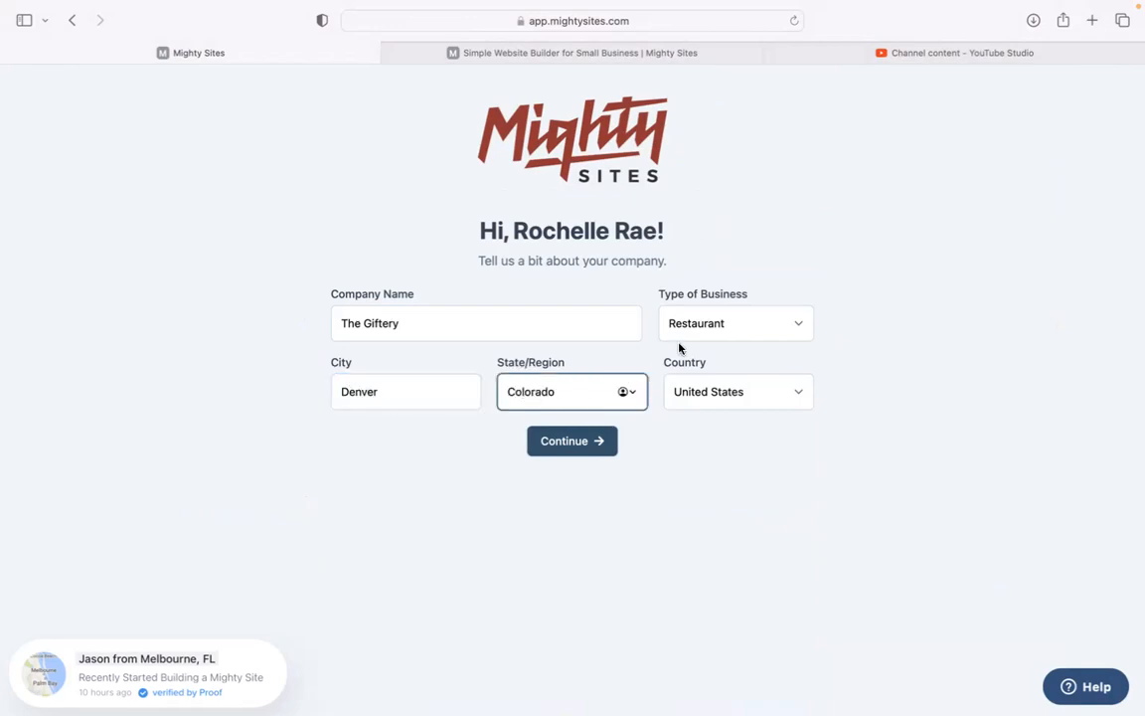
click(684, 335)
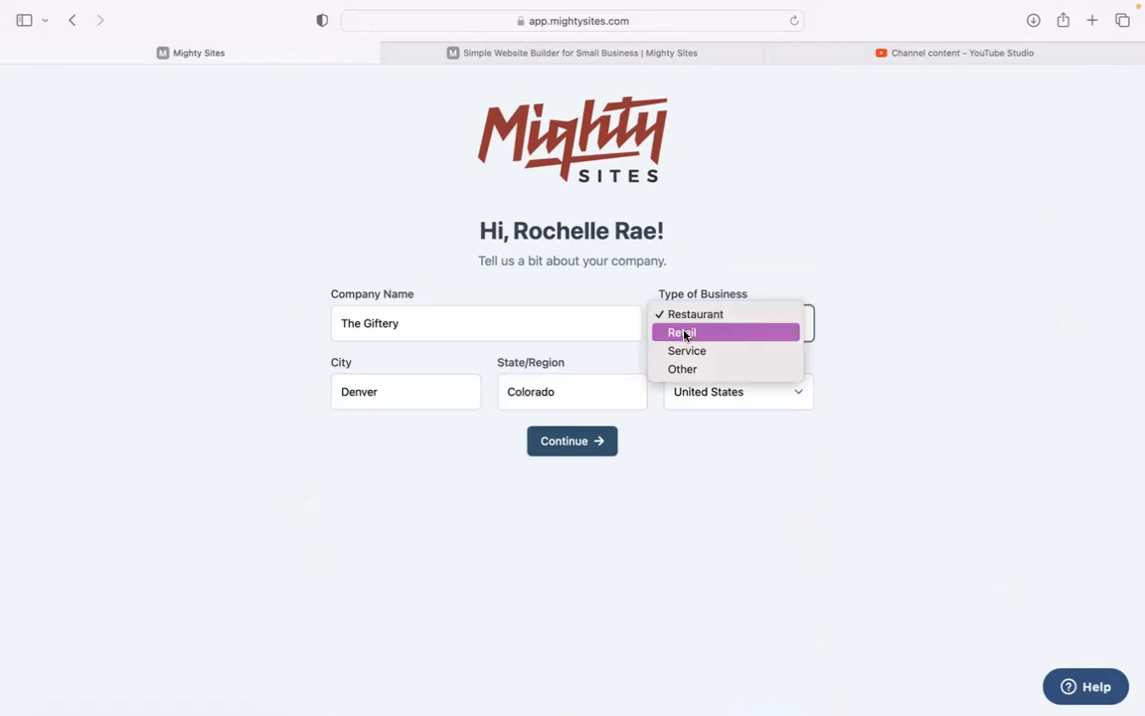
click(706, 331)
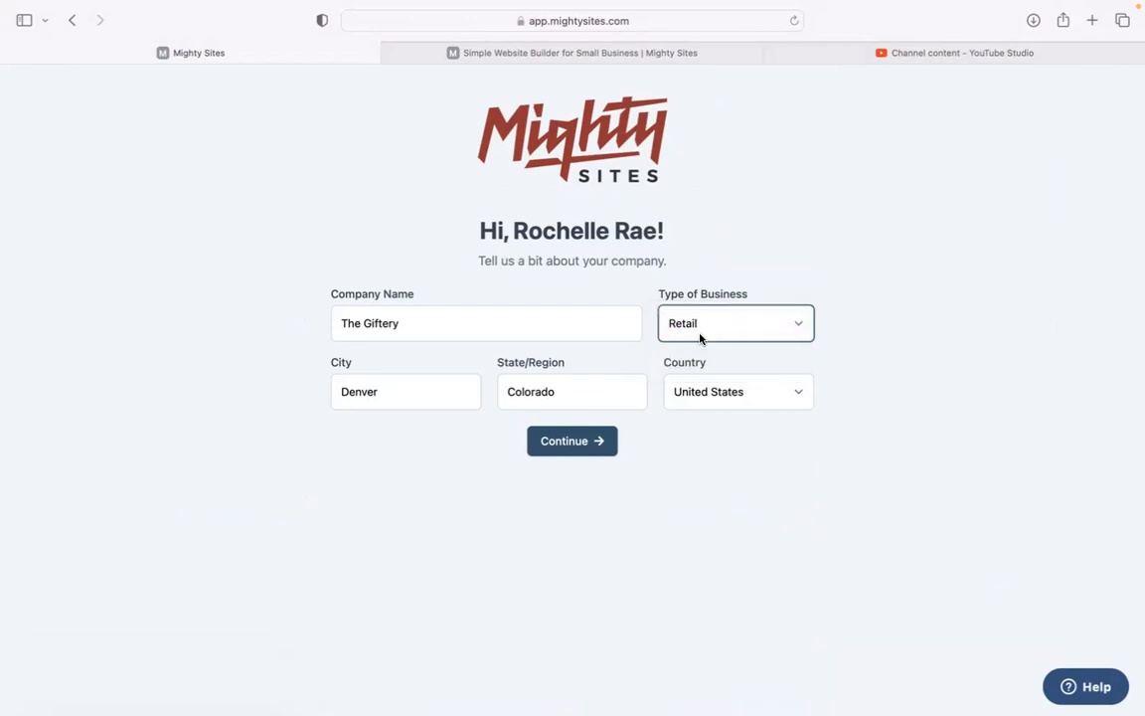
click(596, 437)
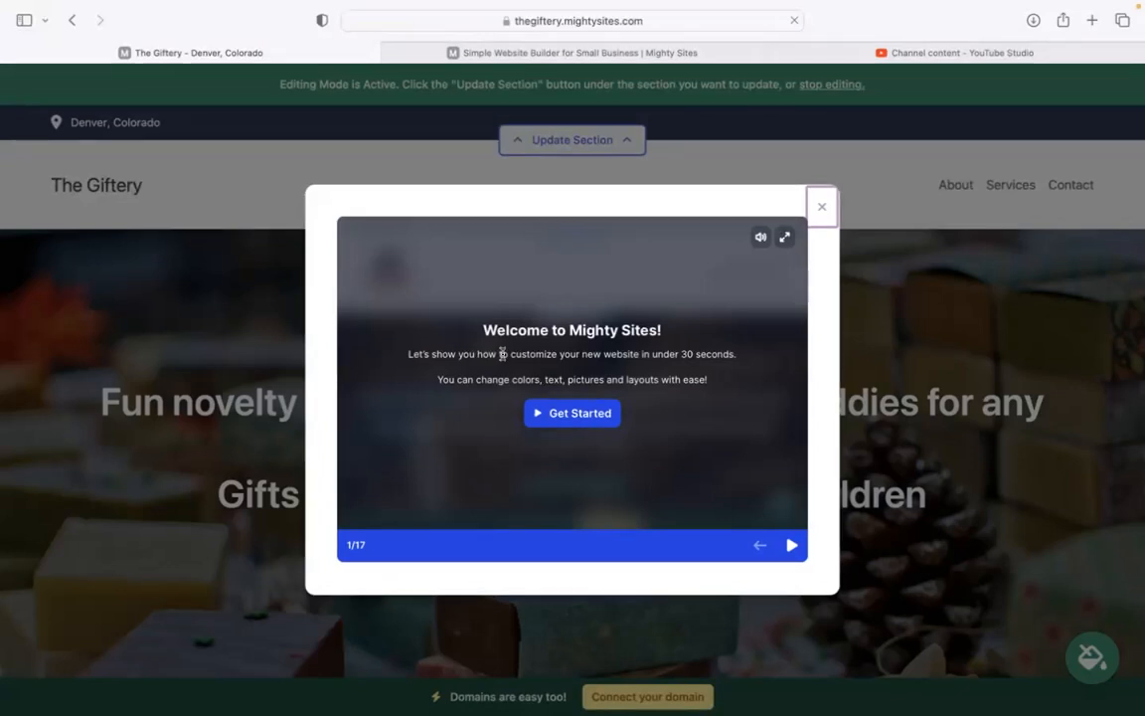
drag(511, 354, 769, 358)
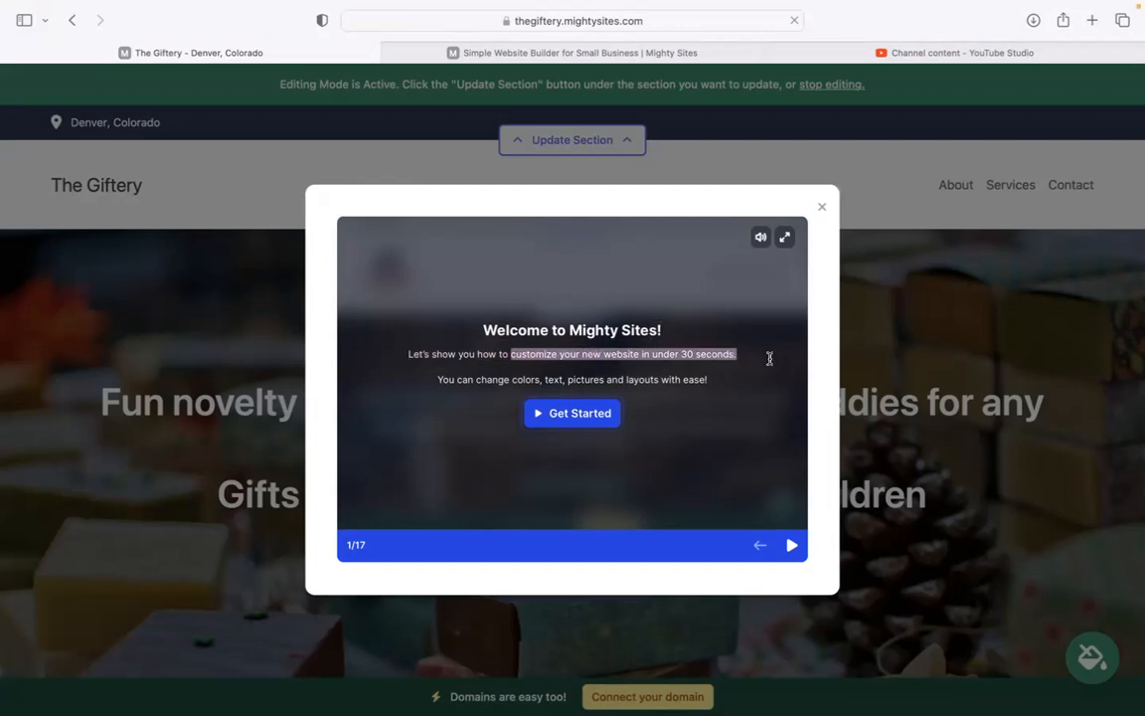
click(822, 210)
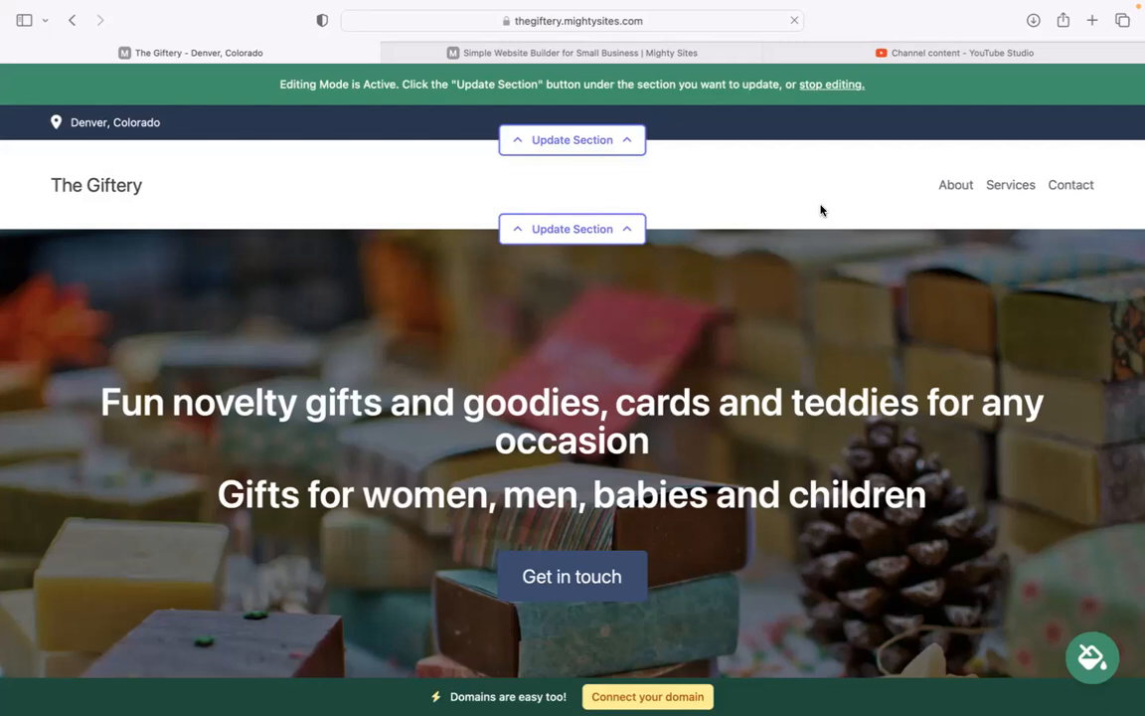
scroll(821, 209, down, 5)
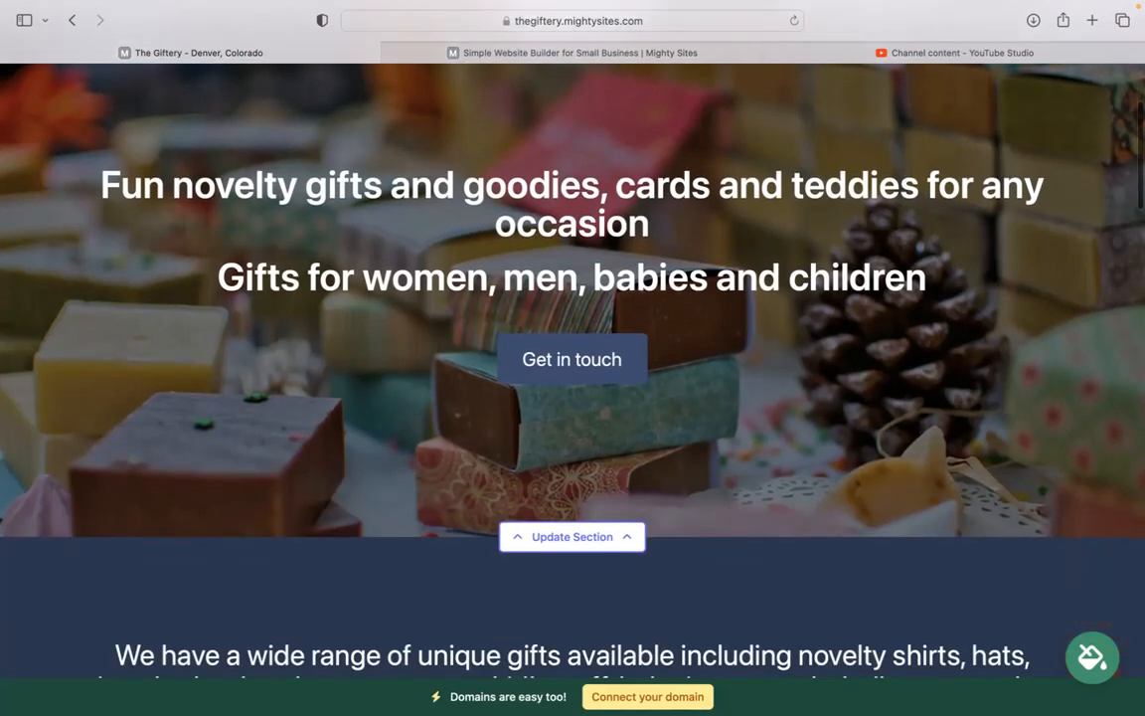
scroll(573, 338, down, 6)
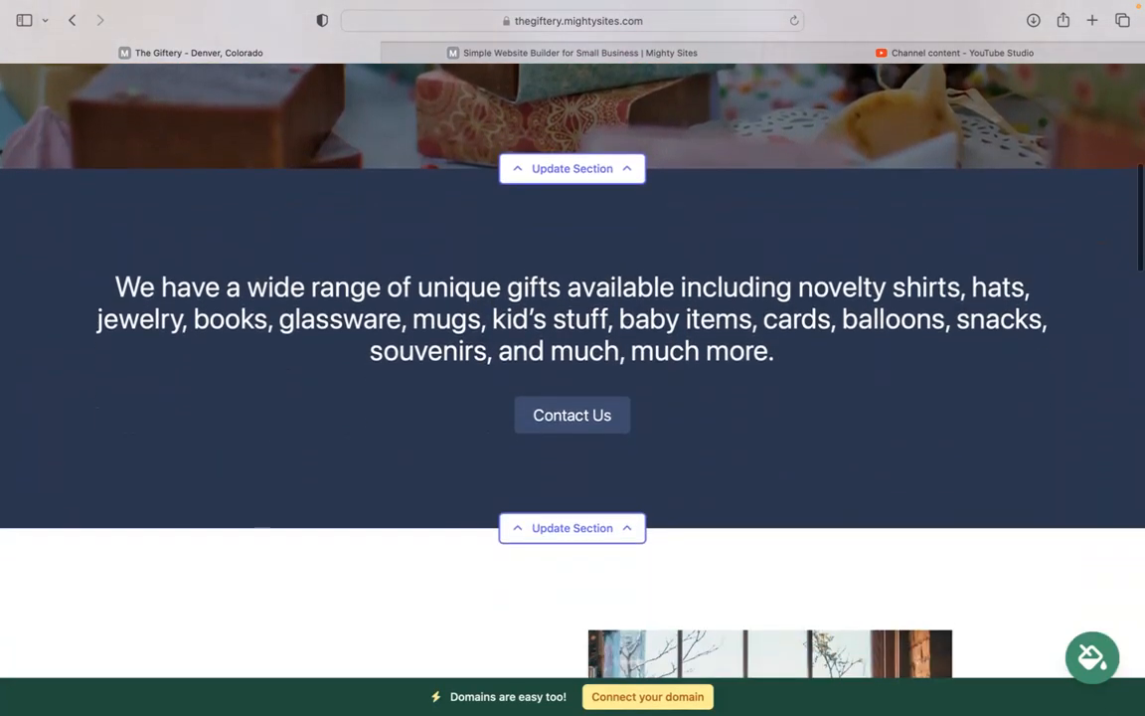
scroll(235, 229, down, 1)
drag(107, 240, 783, 302)
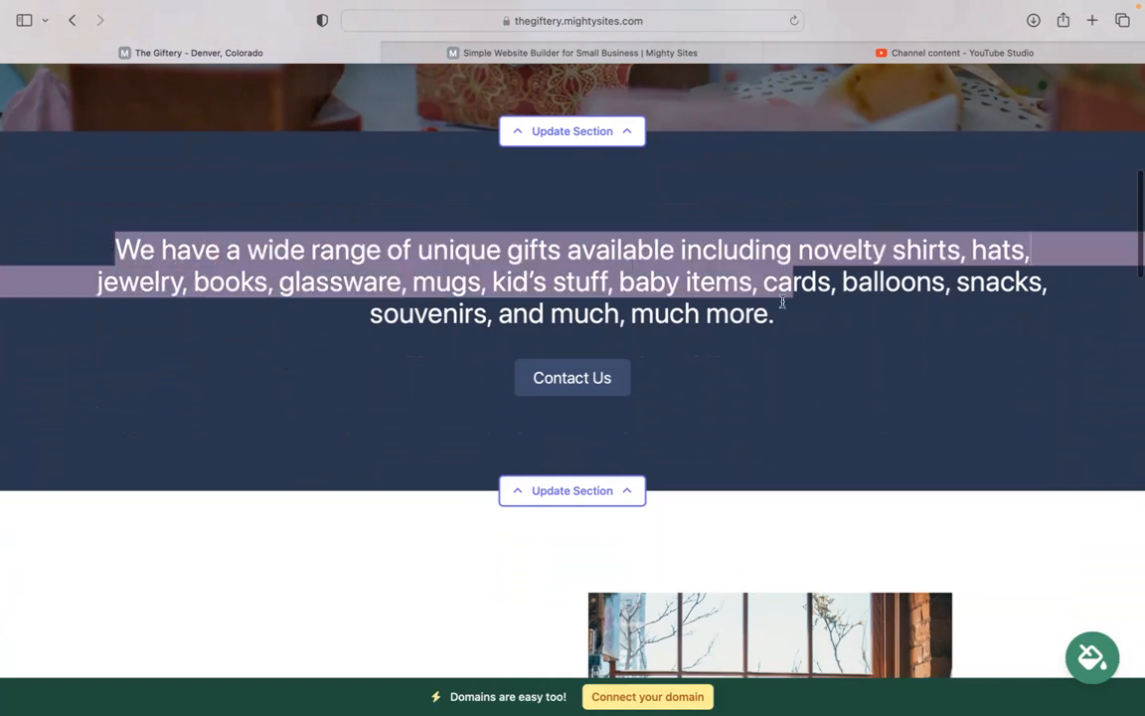
drag(374, 230, 550, 379)
click(430, 288)
scroll(801, 567, down, 10)
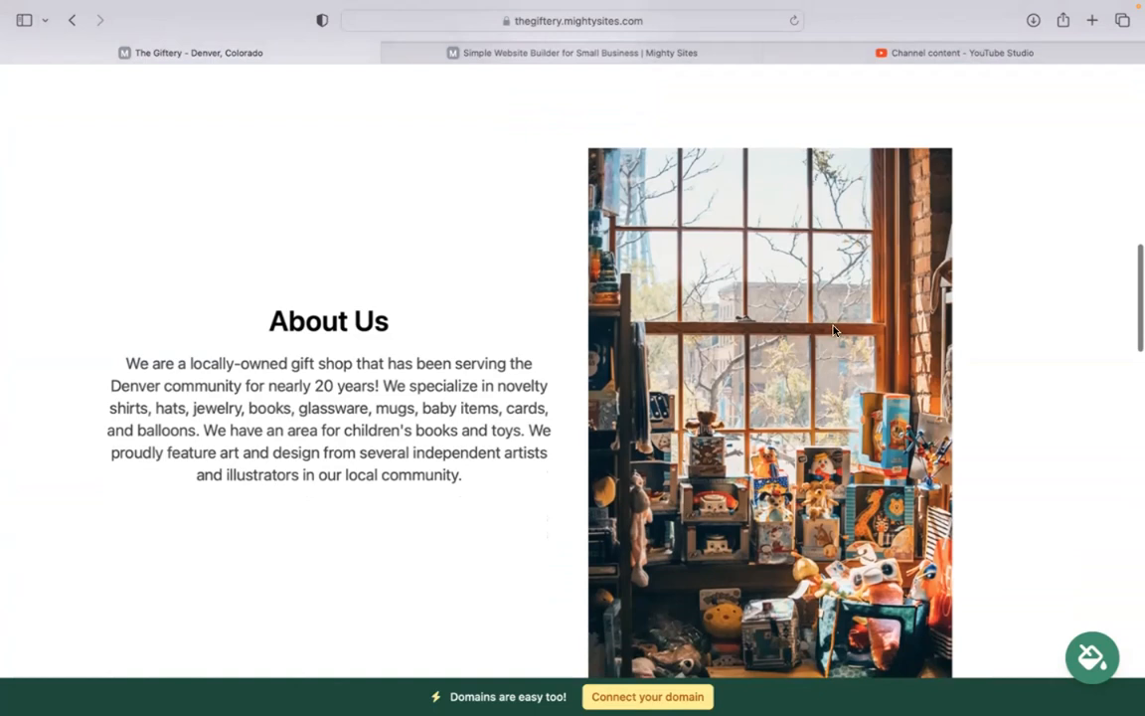
scroll(842, 444, down, 4)
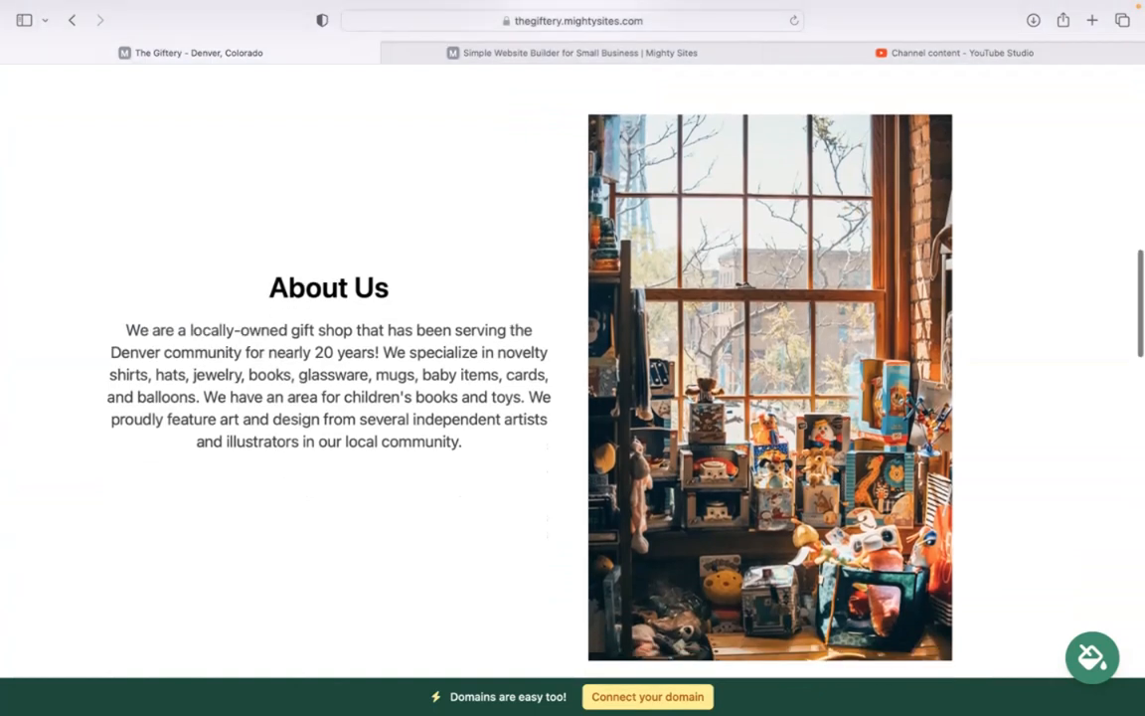
scroll(573, 368, down, 10)
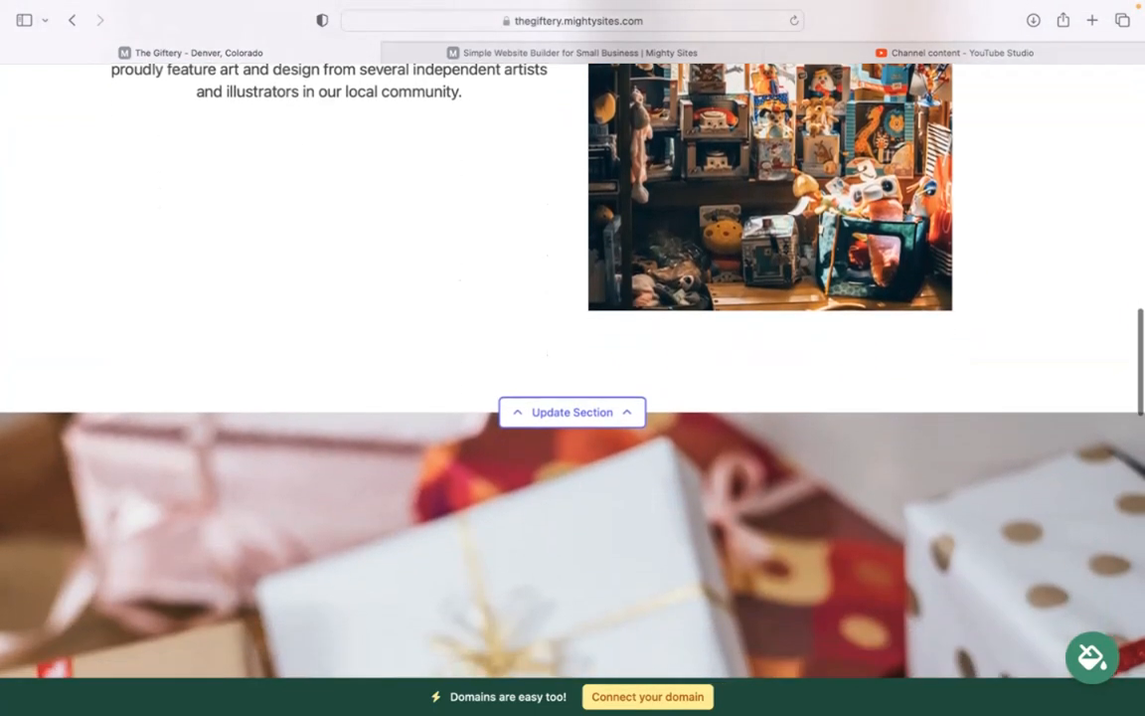
scroll(573, 368, down, 10)
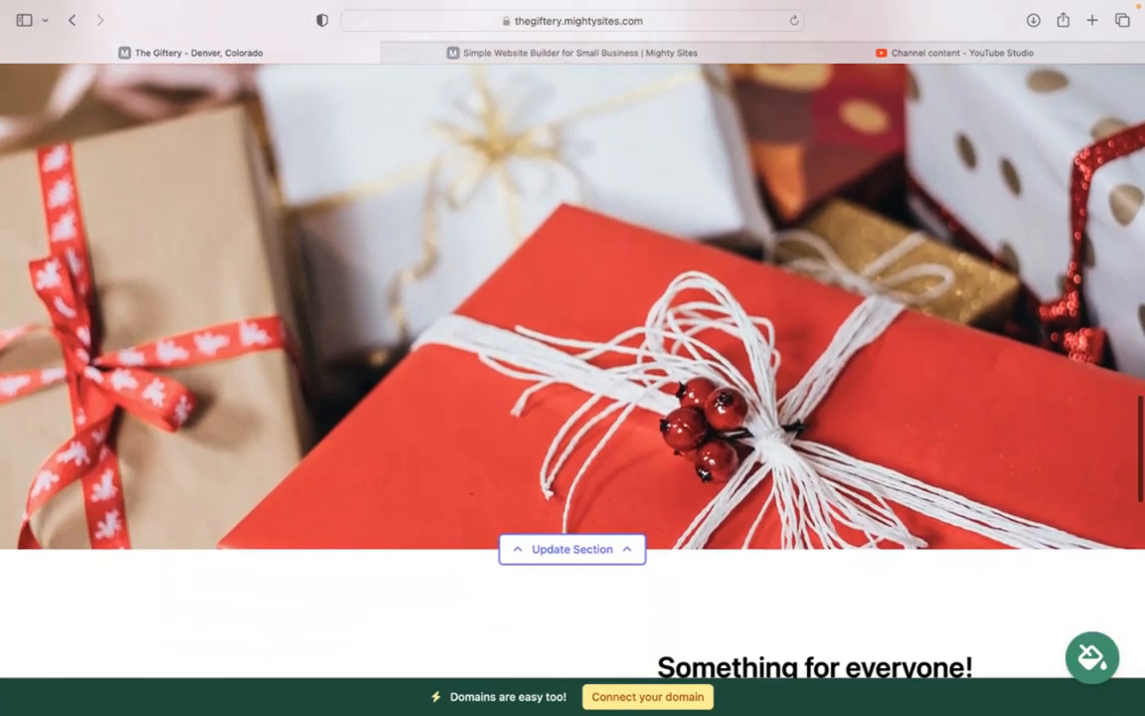
scroll(572, 368, down, 5)
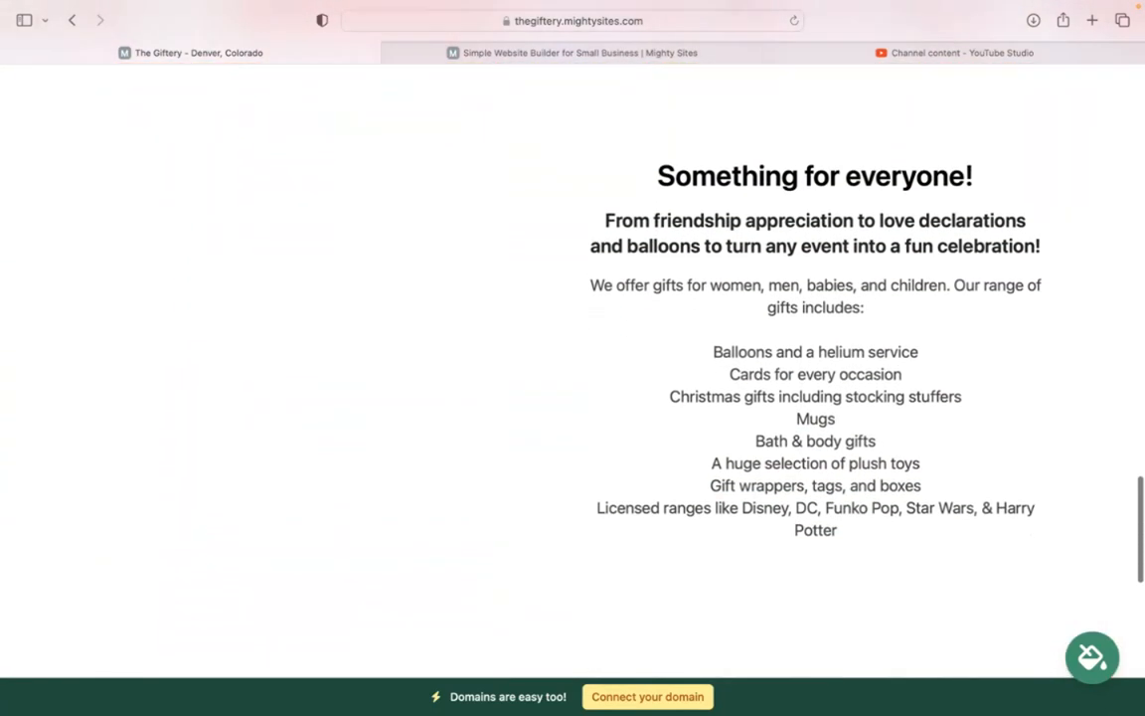
scroll(573, 368, up, 4)
scroll(573, 368, down, 4)
scroll(573, 368, up, 2)
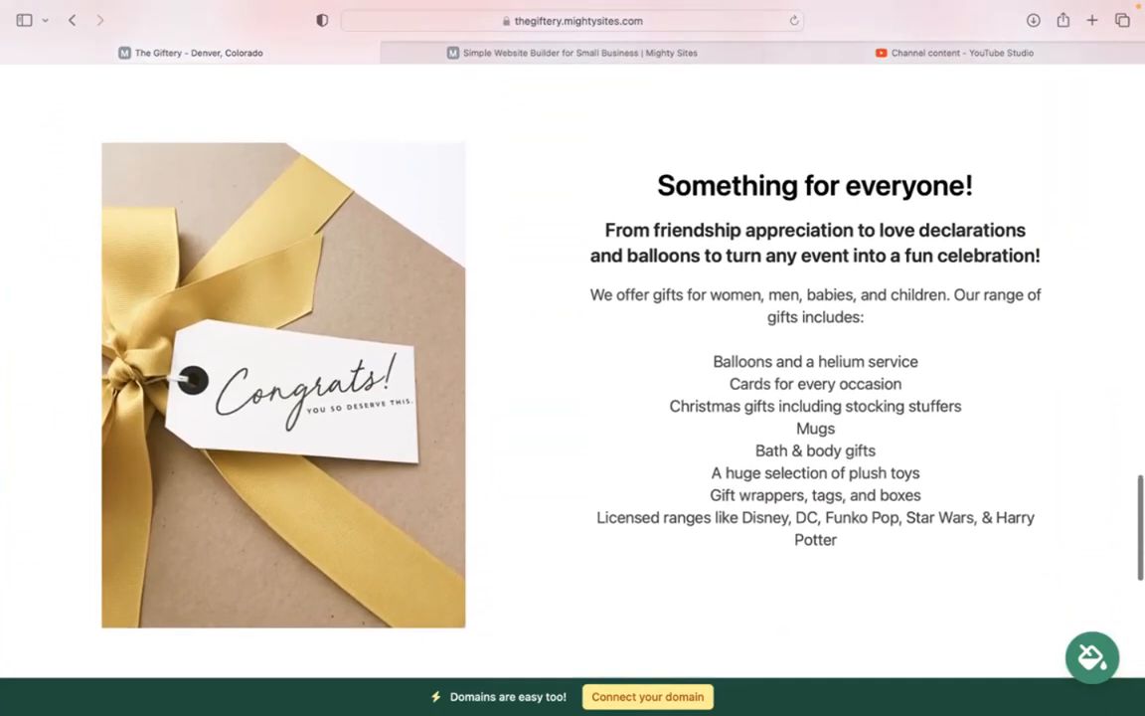
scroll(572, 367, up, 1)
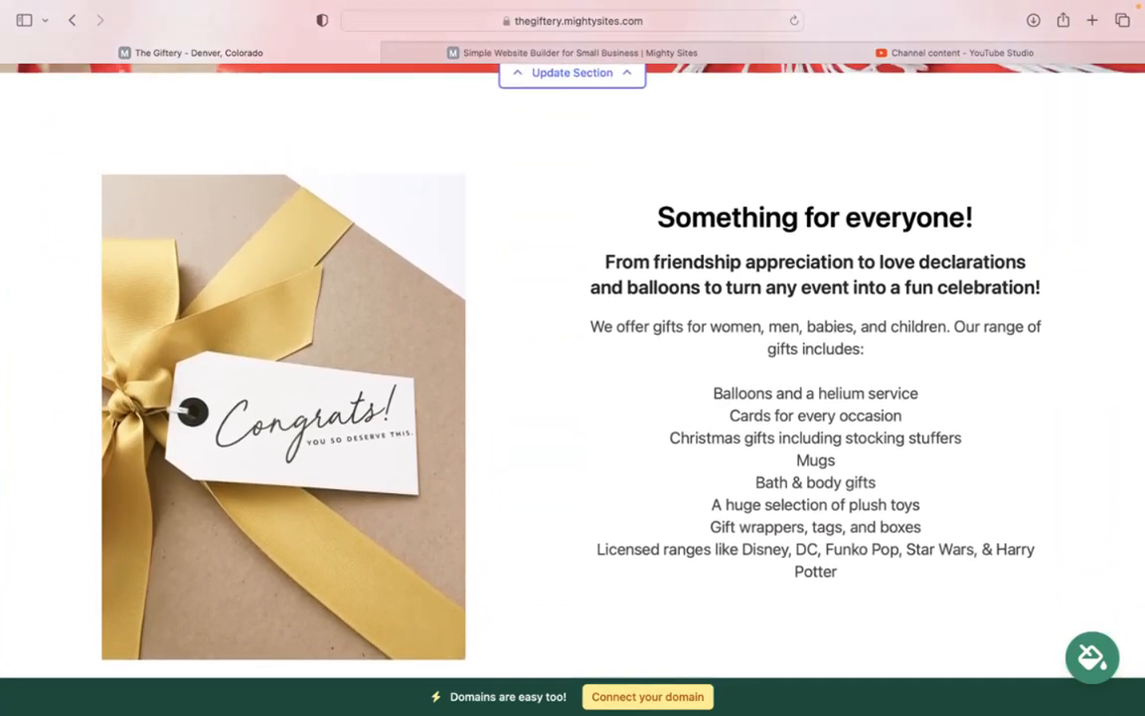
scroll(935, 426, down, 1)
drag(840, 509, 660, 159)
drag(706, 327, 876, 507)
click(861, 571)
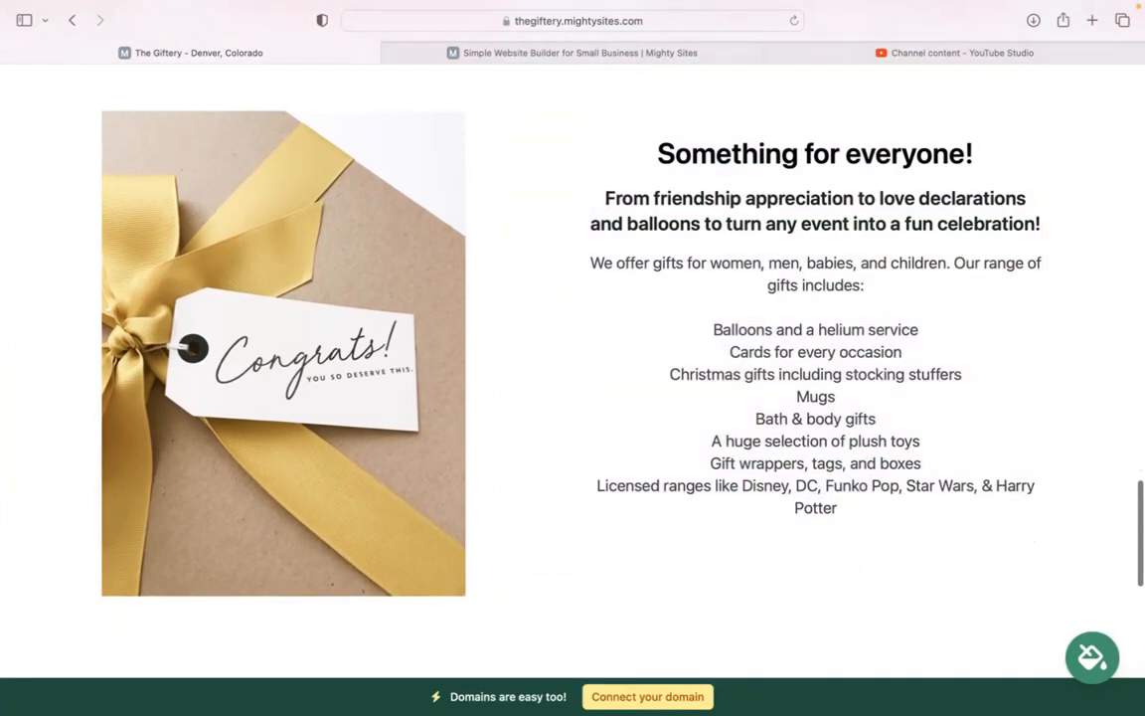
scroll(861, 570, down, 6)
scroll(515, 338, up, 12)
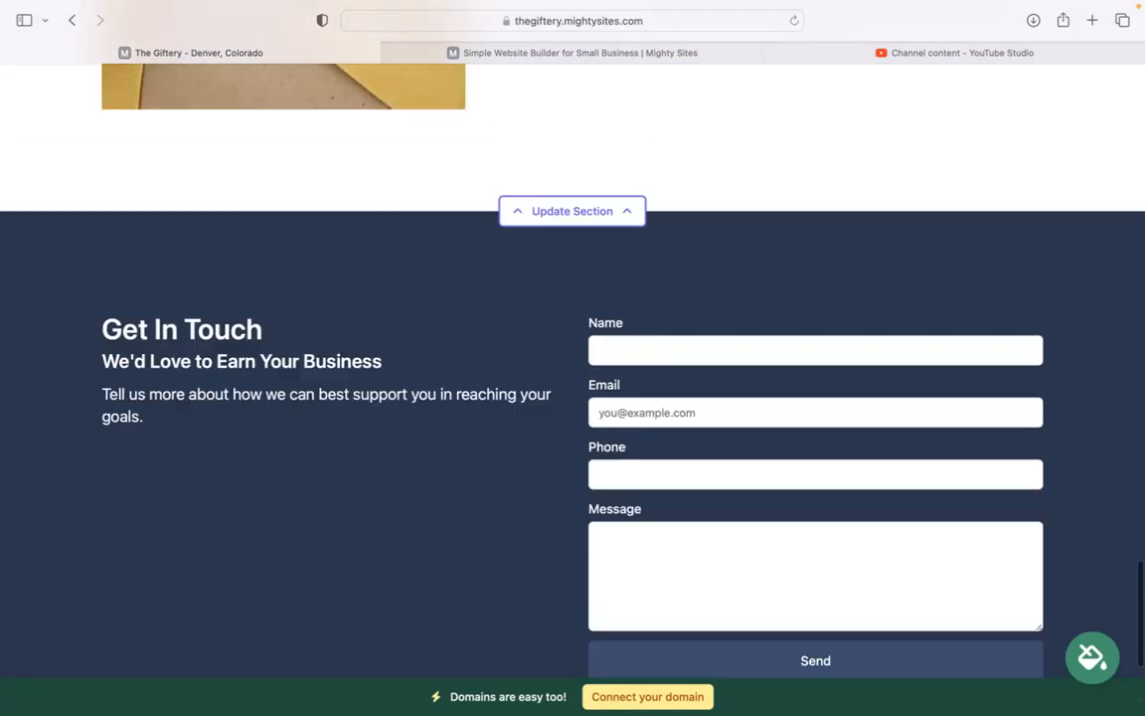
scroll(573, 368, up, 15)
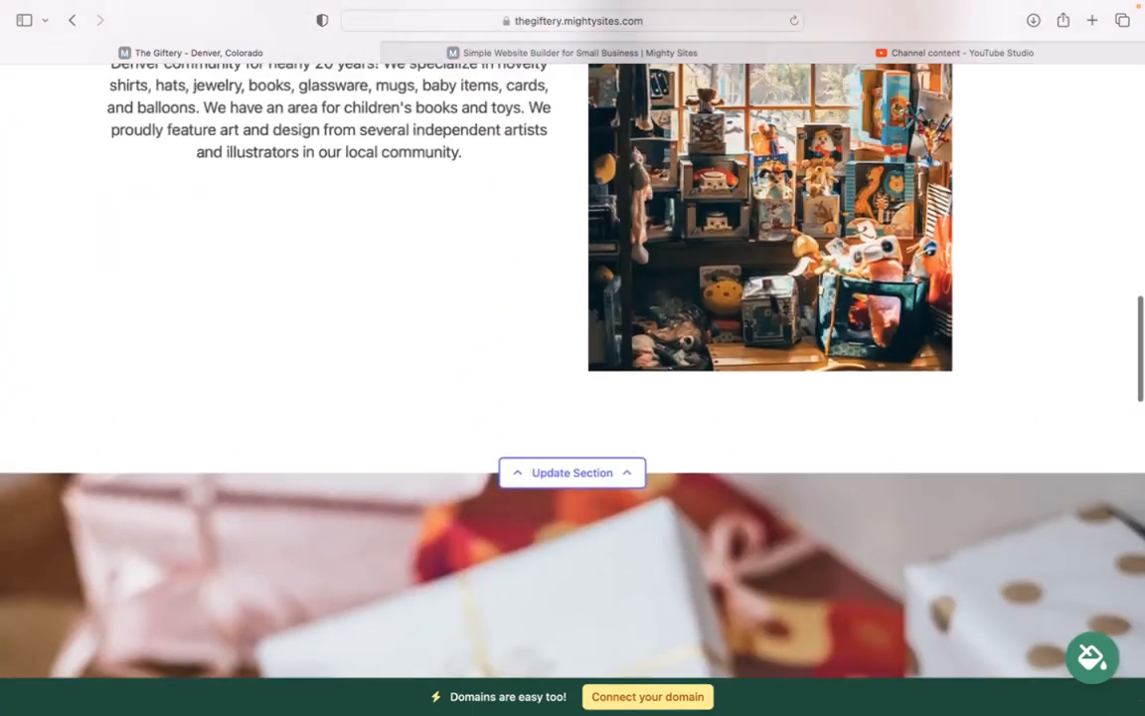
scroll(861, 328, up, 5)
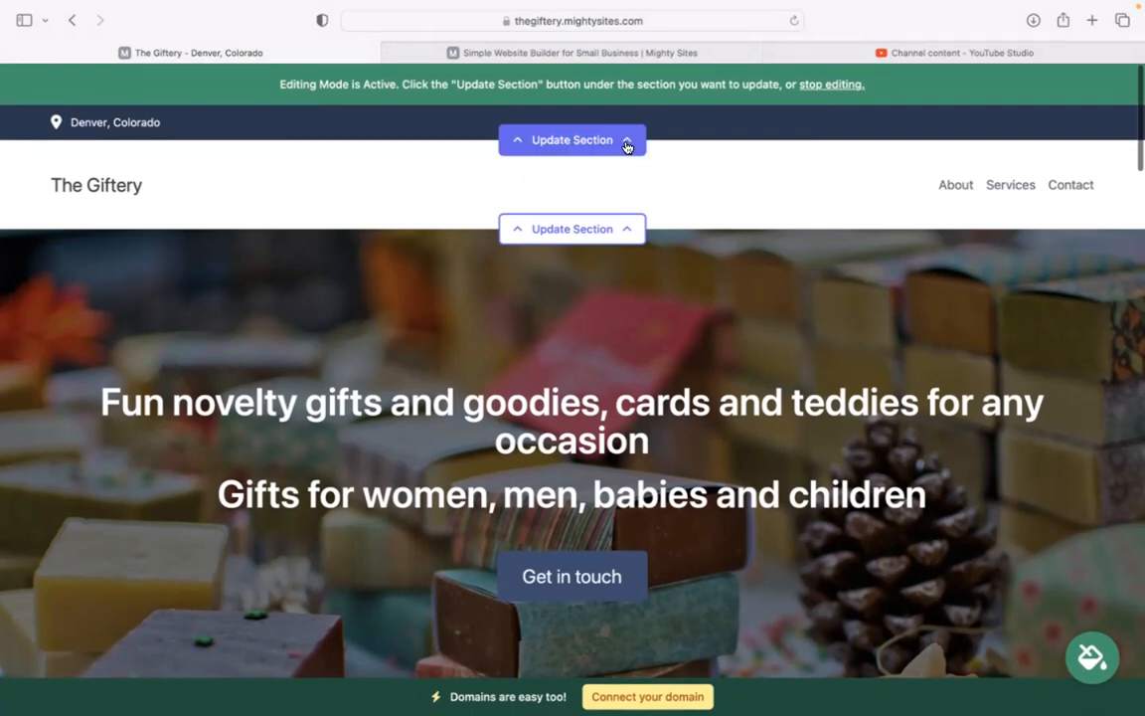
Step: In the top bar's location editor, enter the organization email, show it on the site, and add the phone number
click(563, 147)
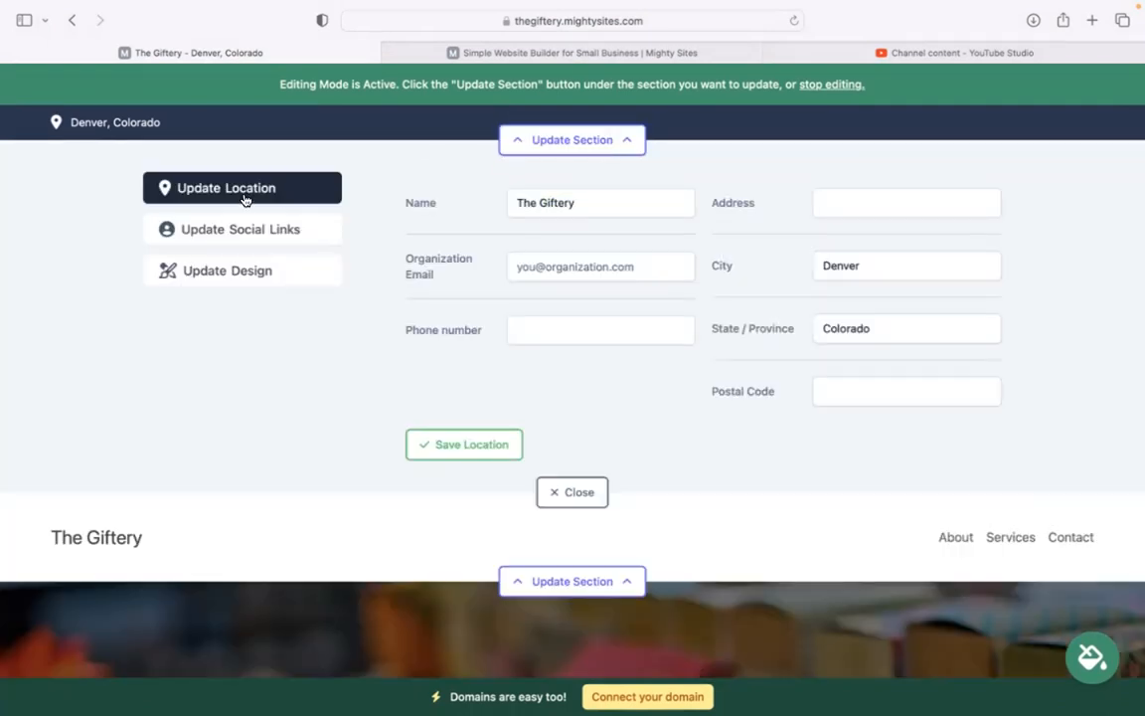
click(575, 257)
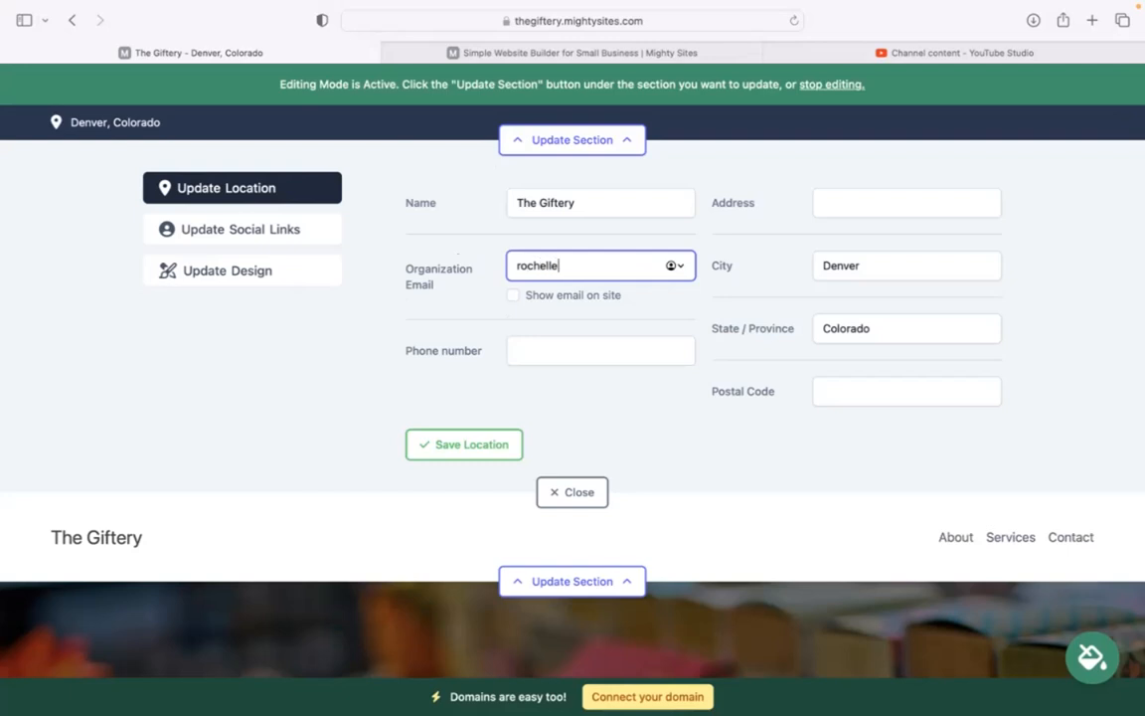
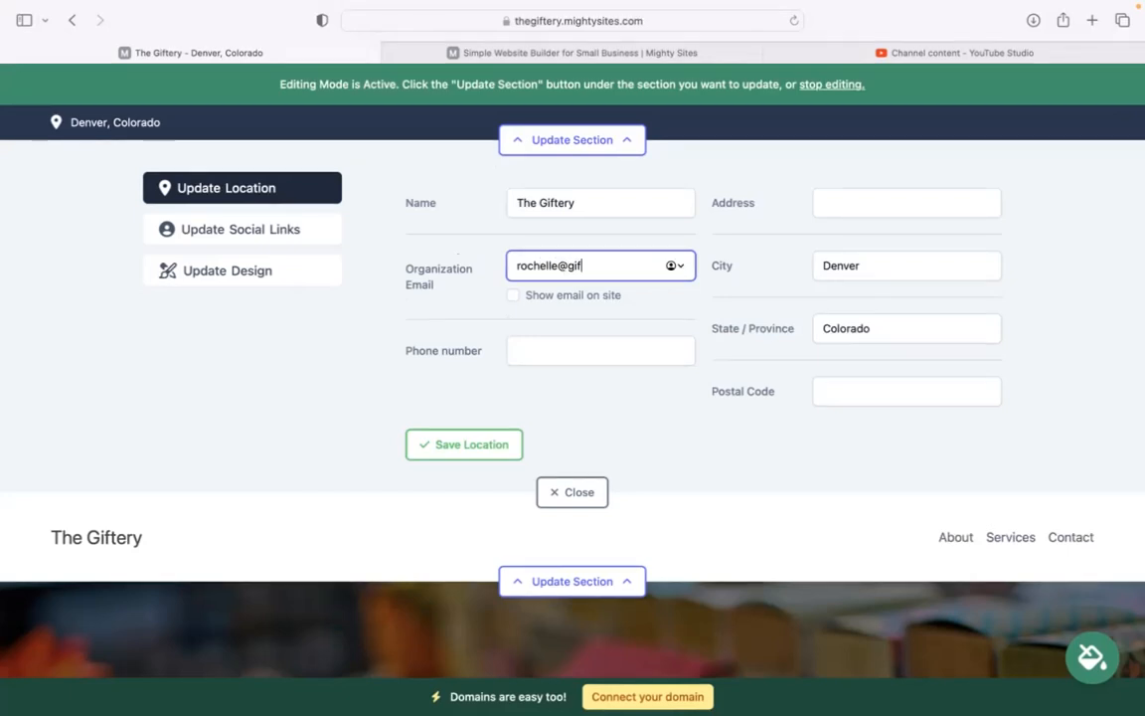
click(512, 295)
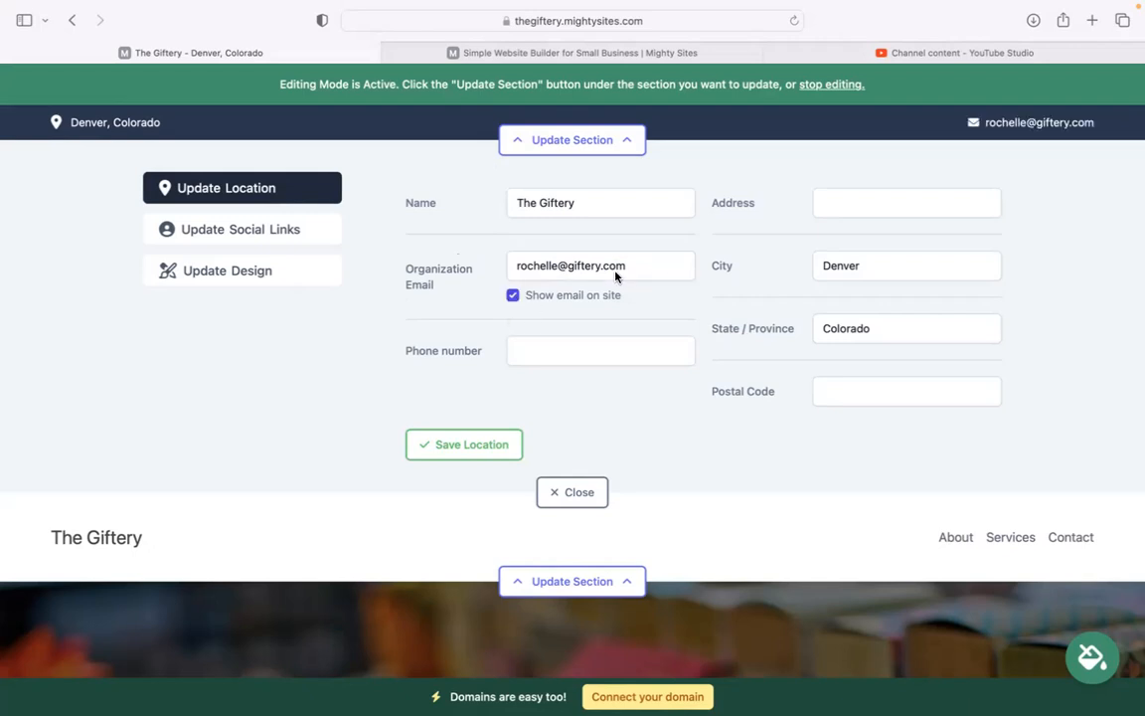
click(574, 346)
text(584-4934)
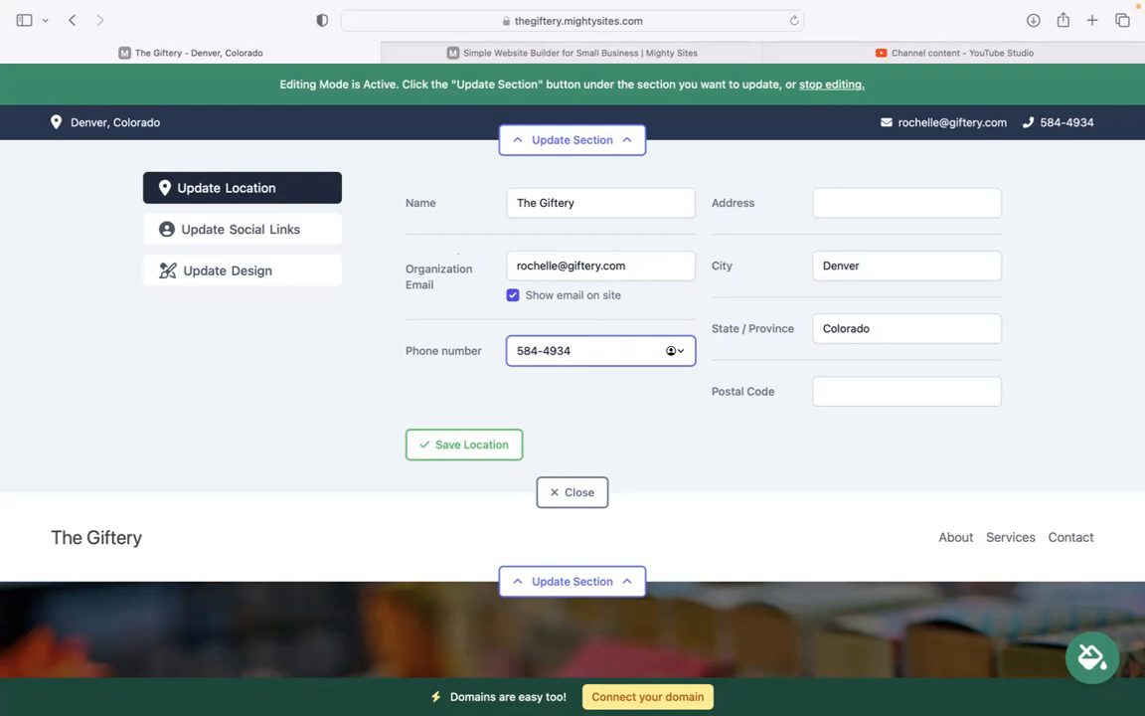
Step: Add the shop's street address and postal code, then save the location
click(833, 210)
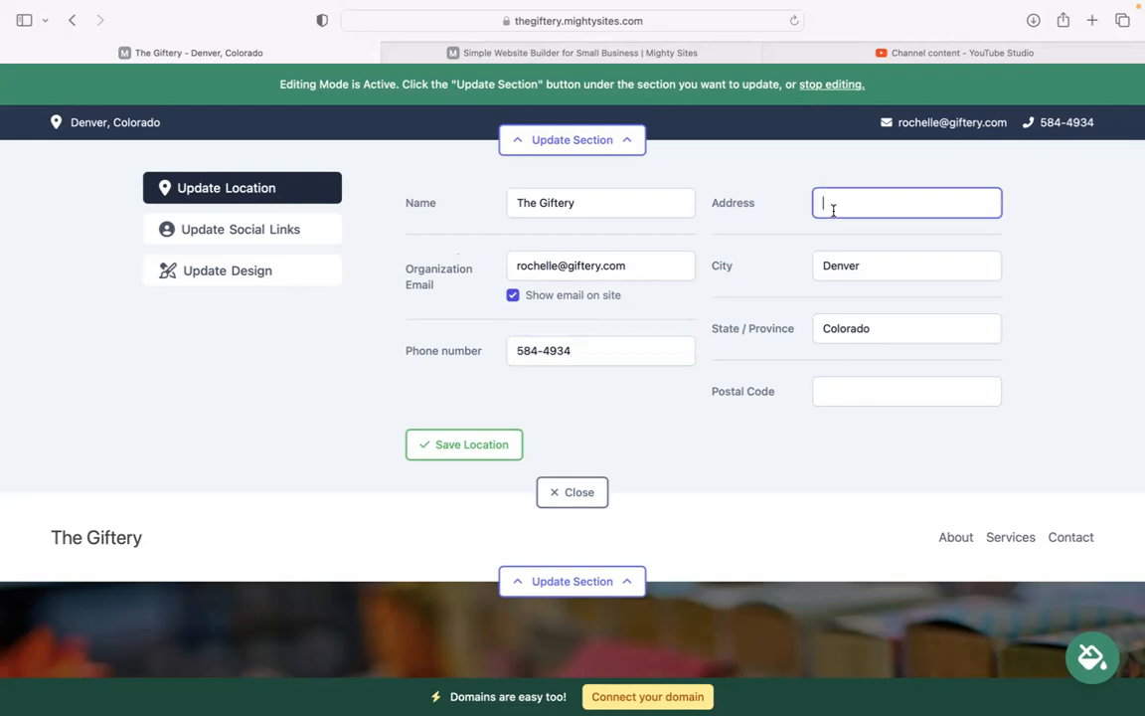
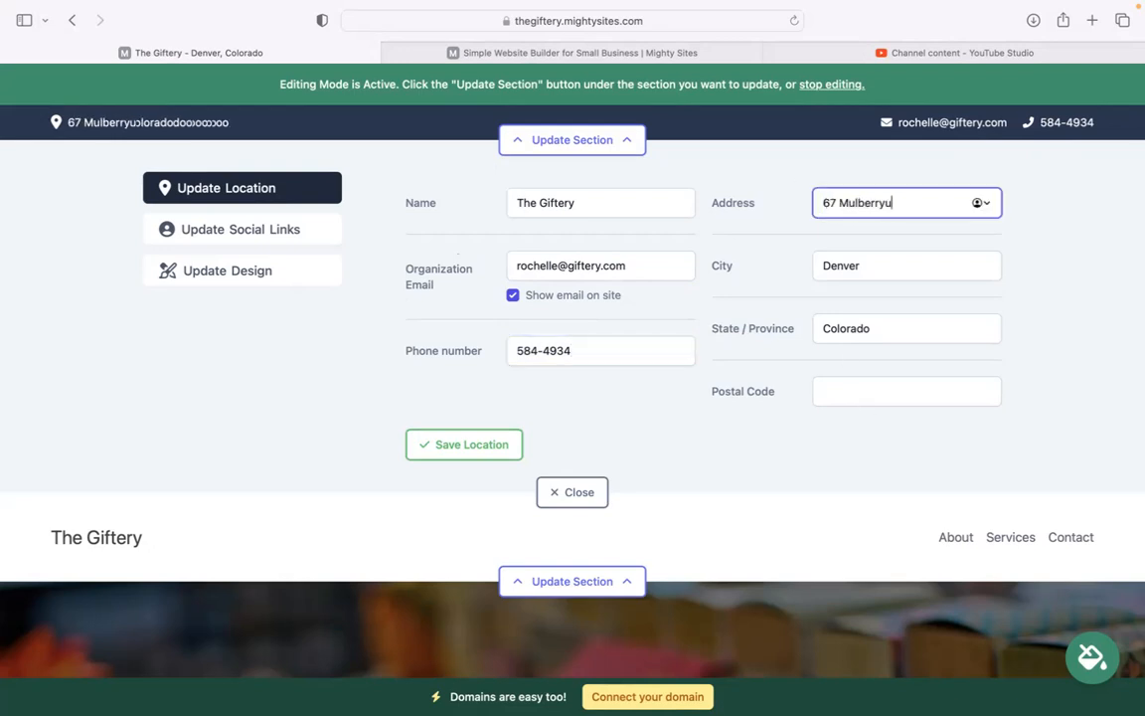
click(838, 388)
text(40495)
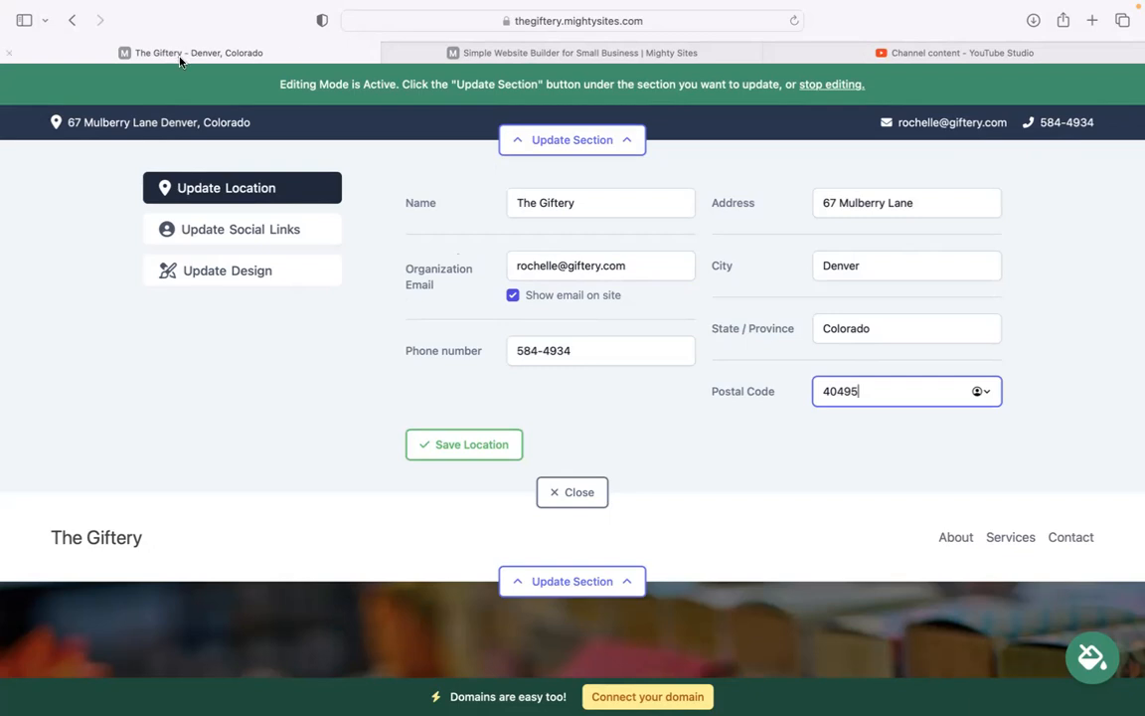
click(453, 449)
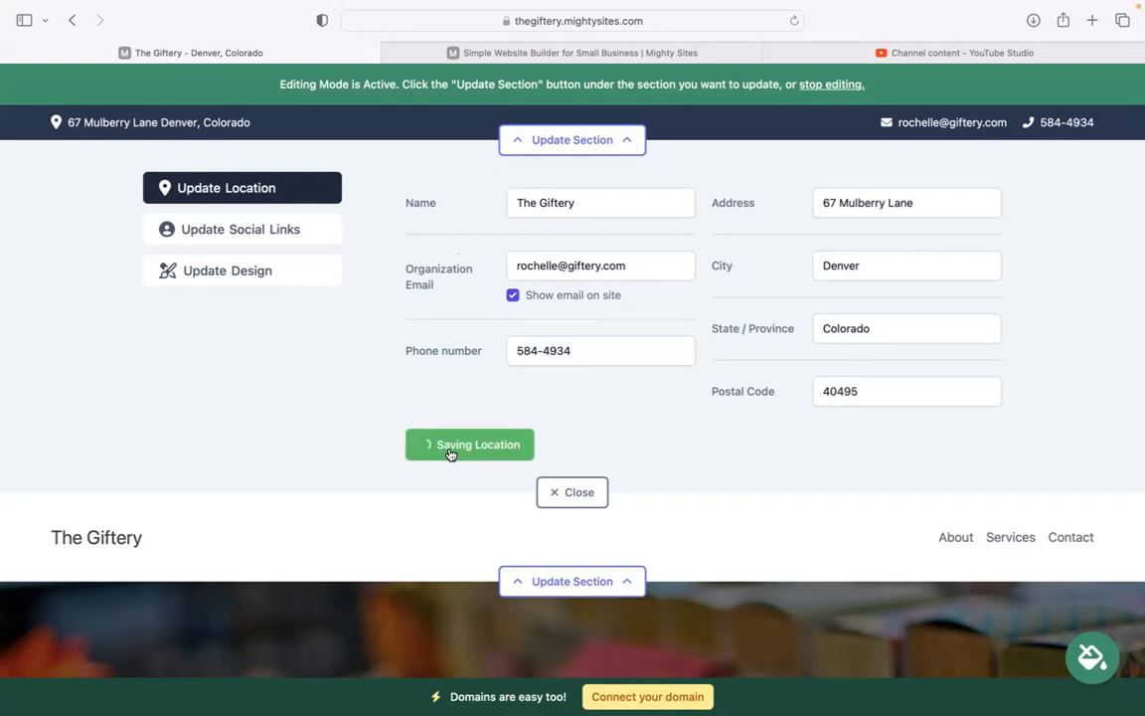
click(274, 231)
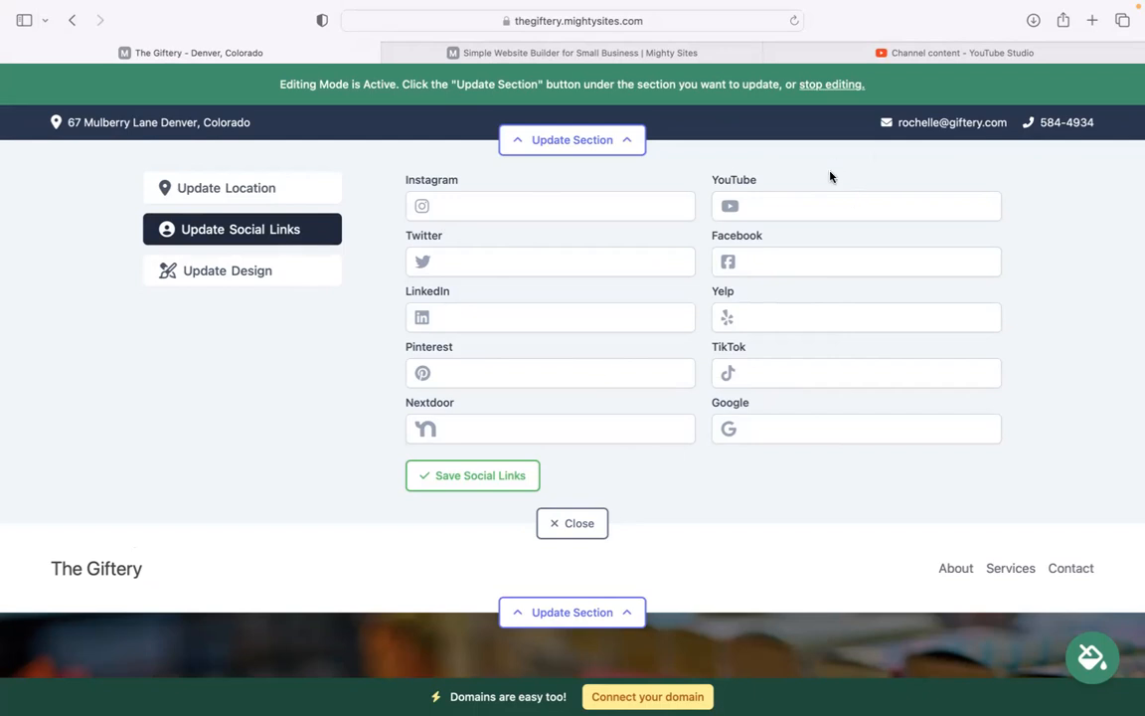
Step: Save the social links empty, close that editor, and open the header's logo editor
click(492, 476)
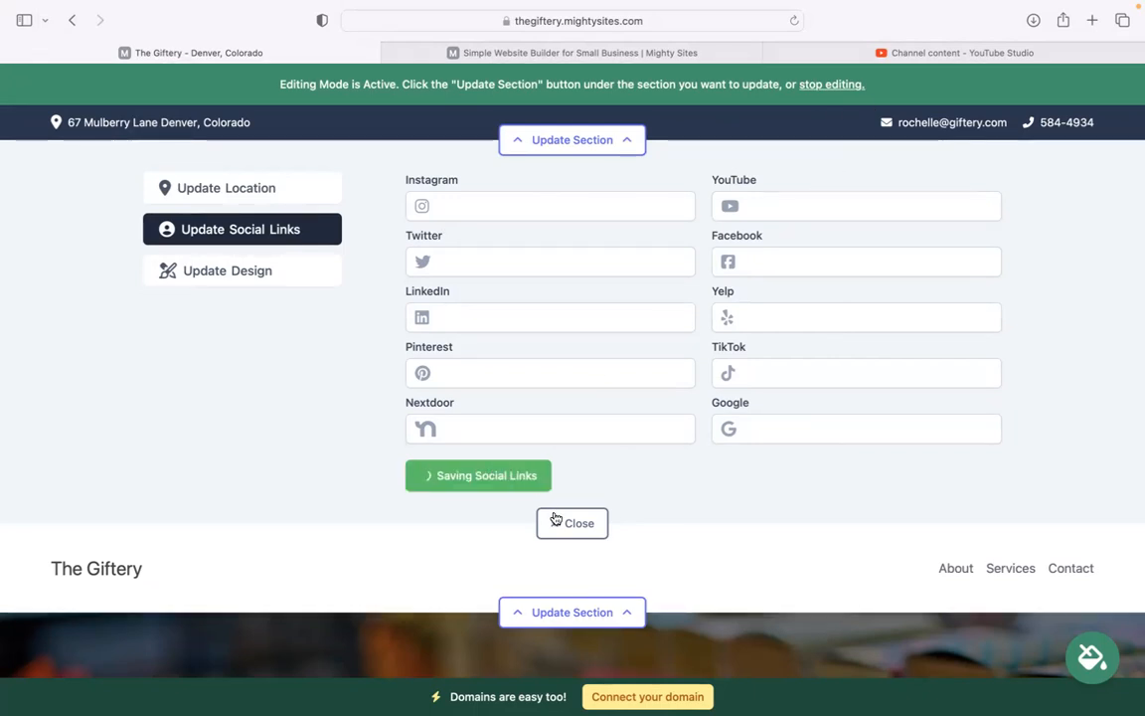
click(556, 521)
click(542, 239)
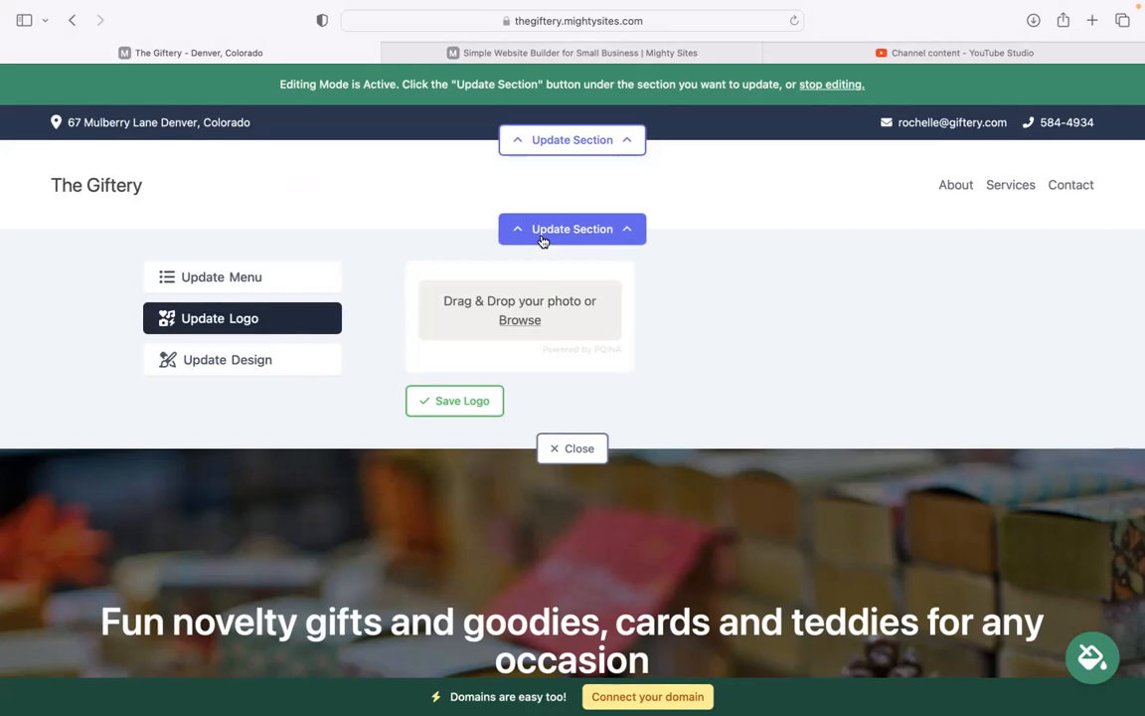
Step: Upload 'Mighty Sites Logo YouTube.png' as the header logo, save it and make it bigger
click(524, 328)
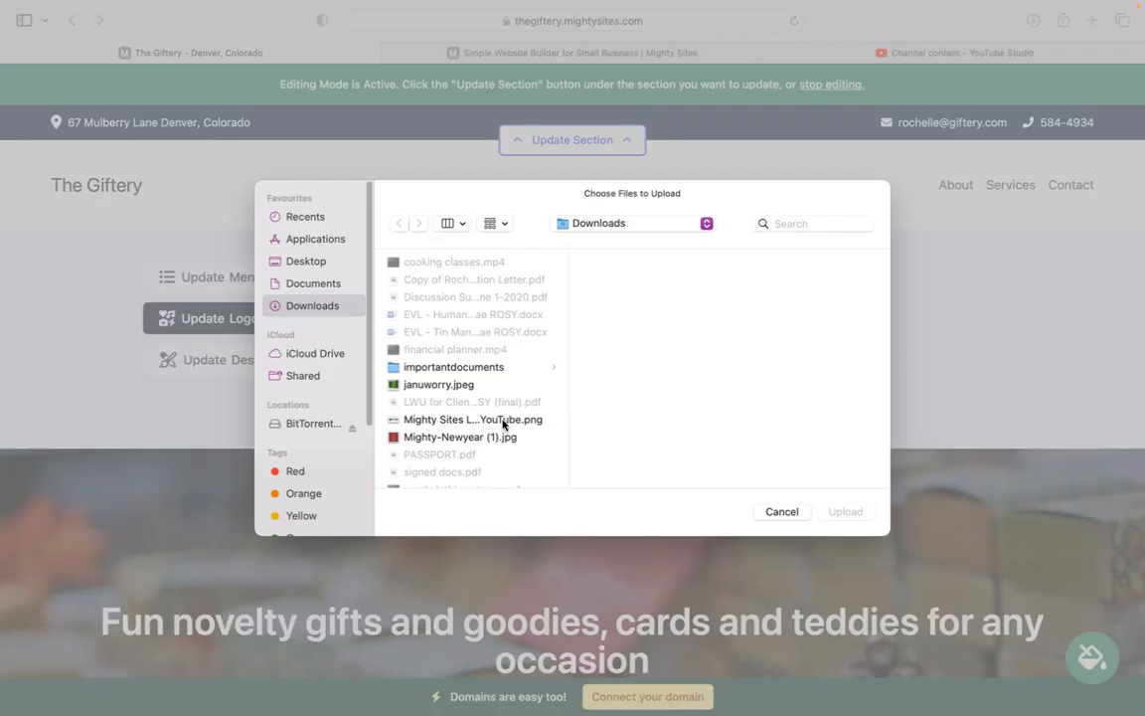
click(503, 421)
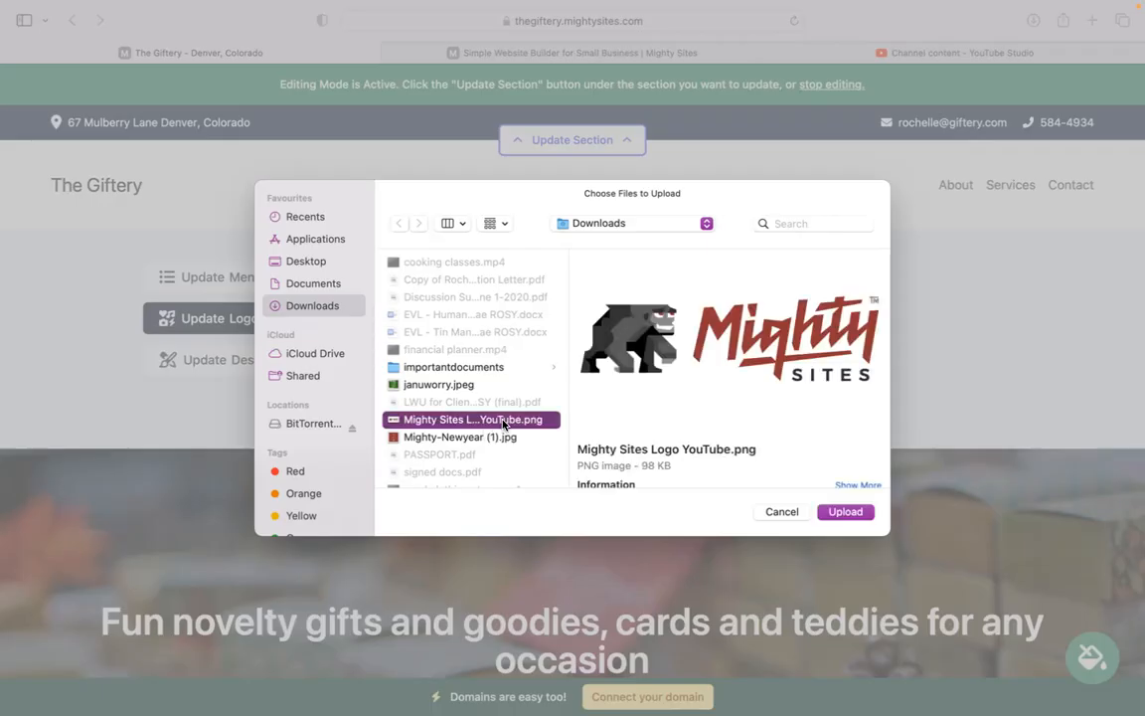
click(846, 512)
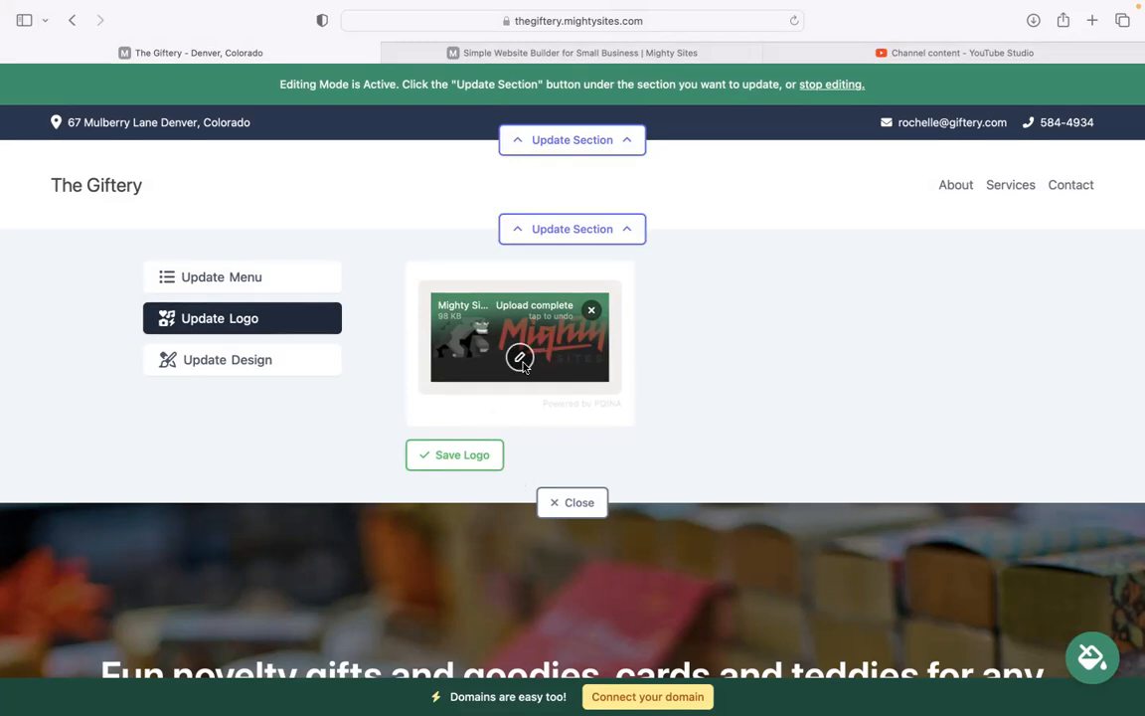
click(475, 453)
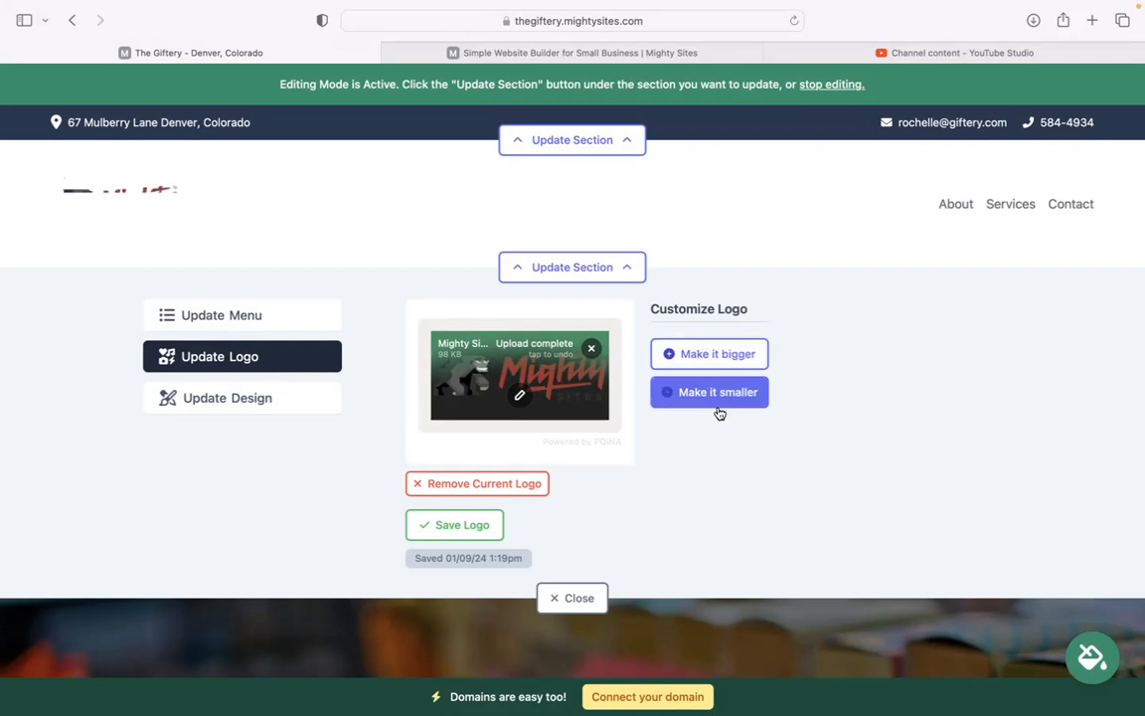
click(744, 349)
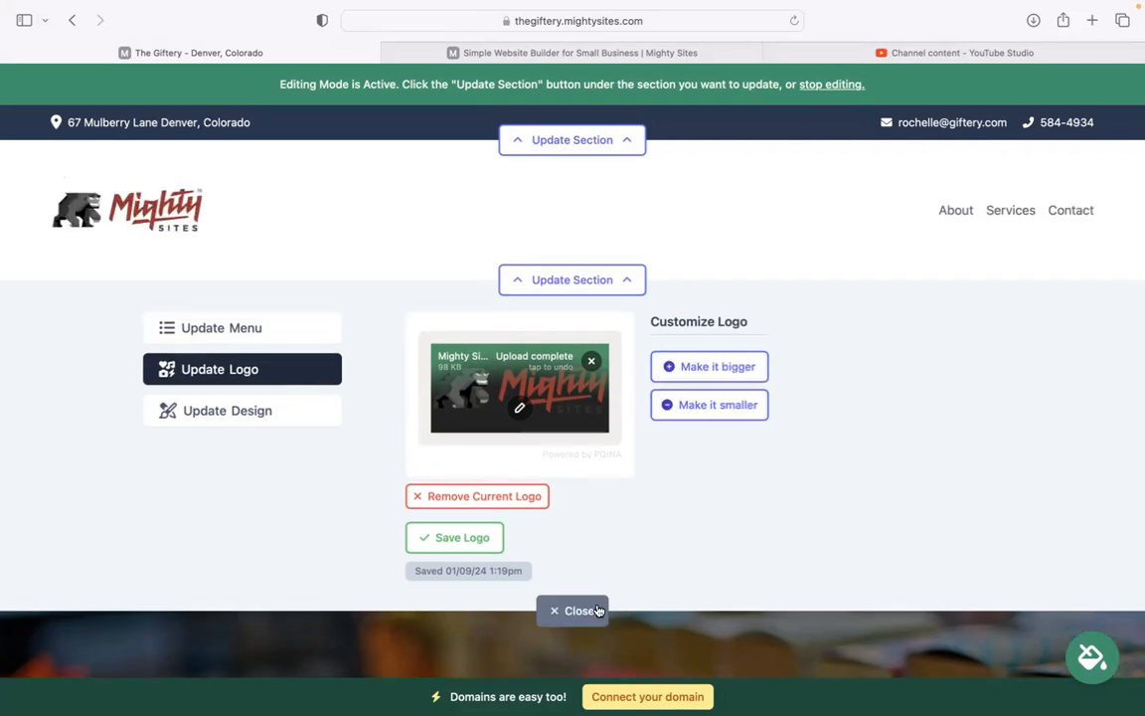
click(597, 609)
Step: Apply and save the pink-and-magenta colour theme from the theme choices
scroll(672, 599, down, 10)
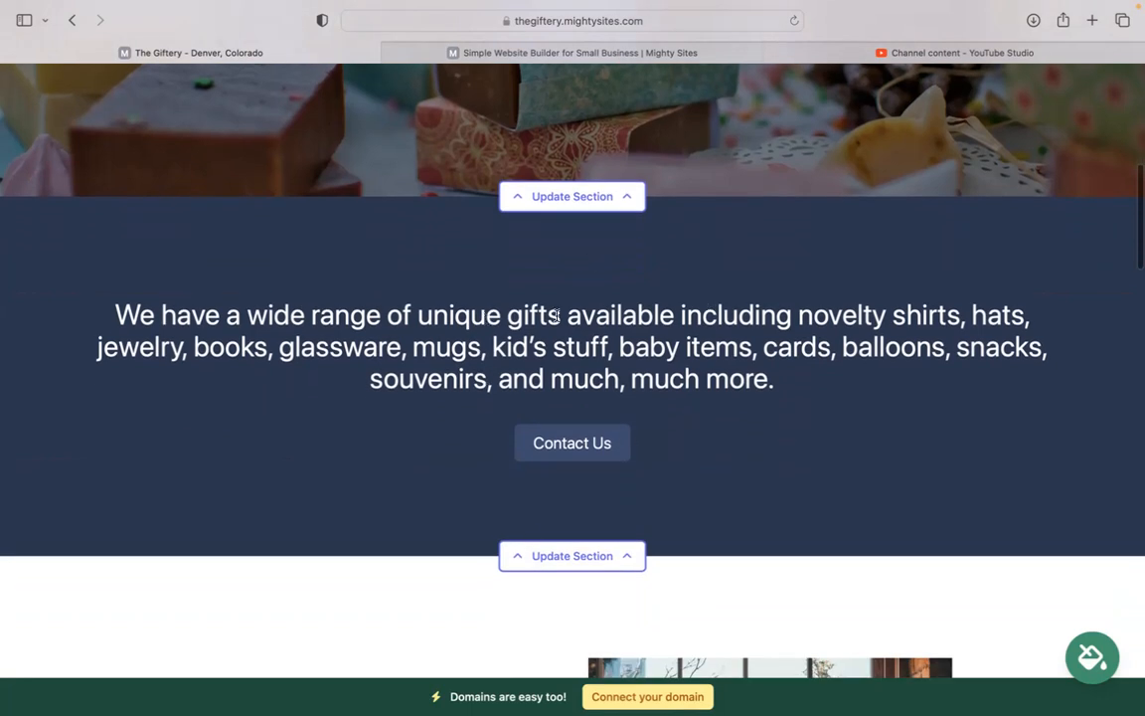
click(1100, 677)
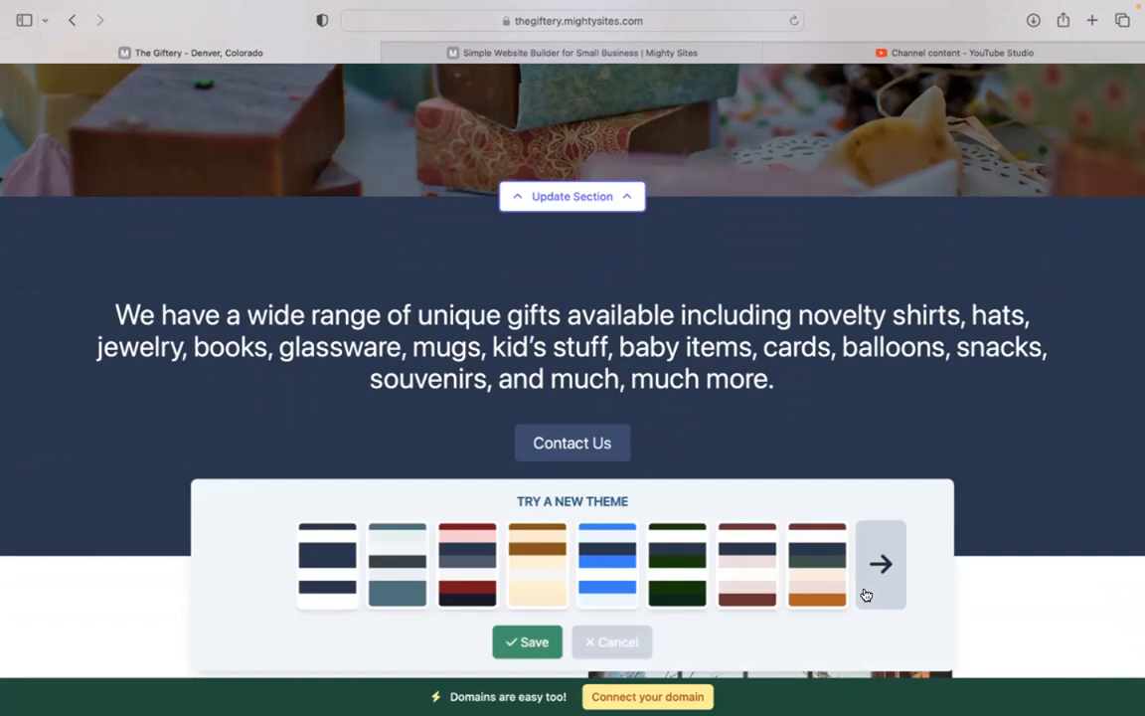
click(865, 594)
click(862, 593)
click(863, 593)
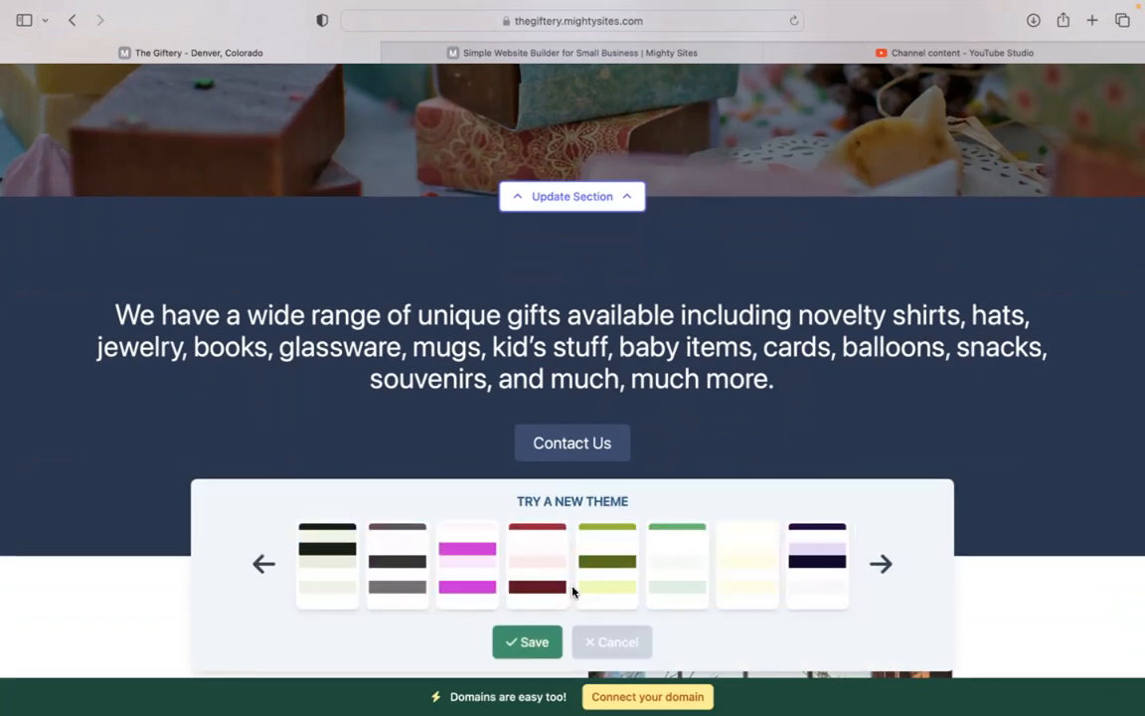
click(467, 577)
click(529, 647)
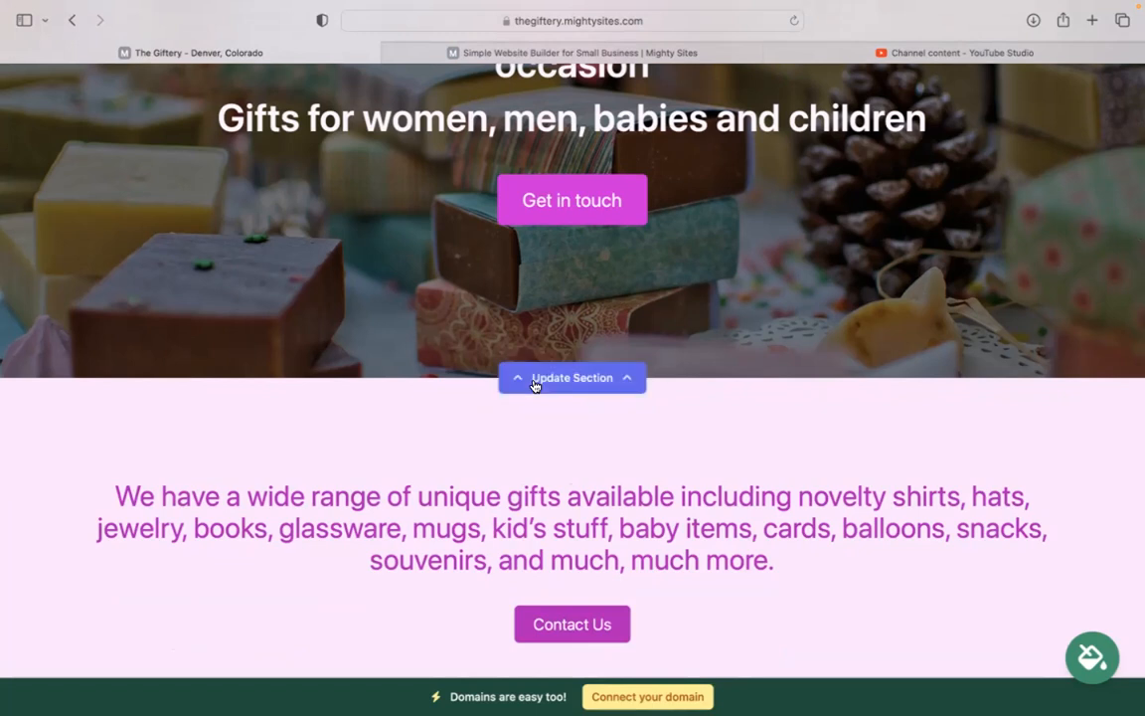
Step: Open the hero section's image options and browse the photo library without changing the image
click(613, 375)
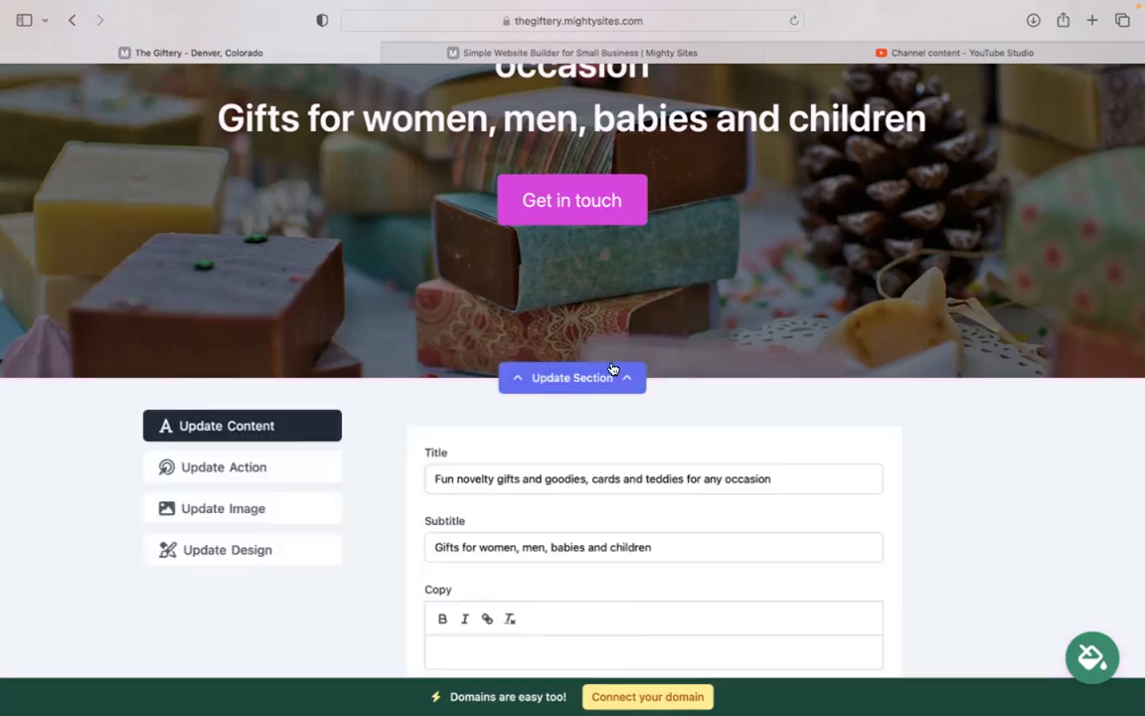
click(335, 520)
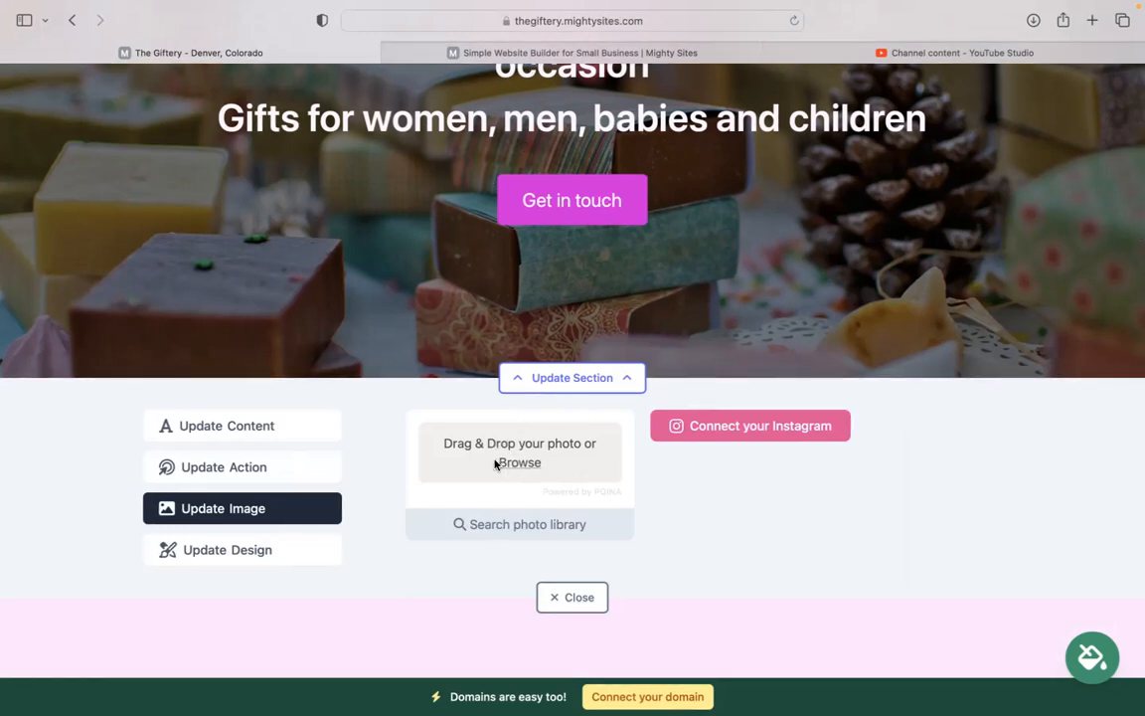
click(537, 527)
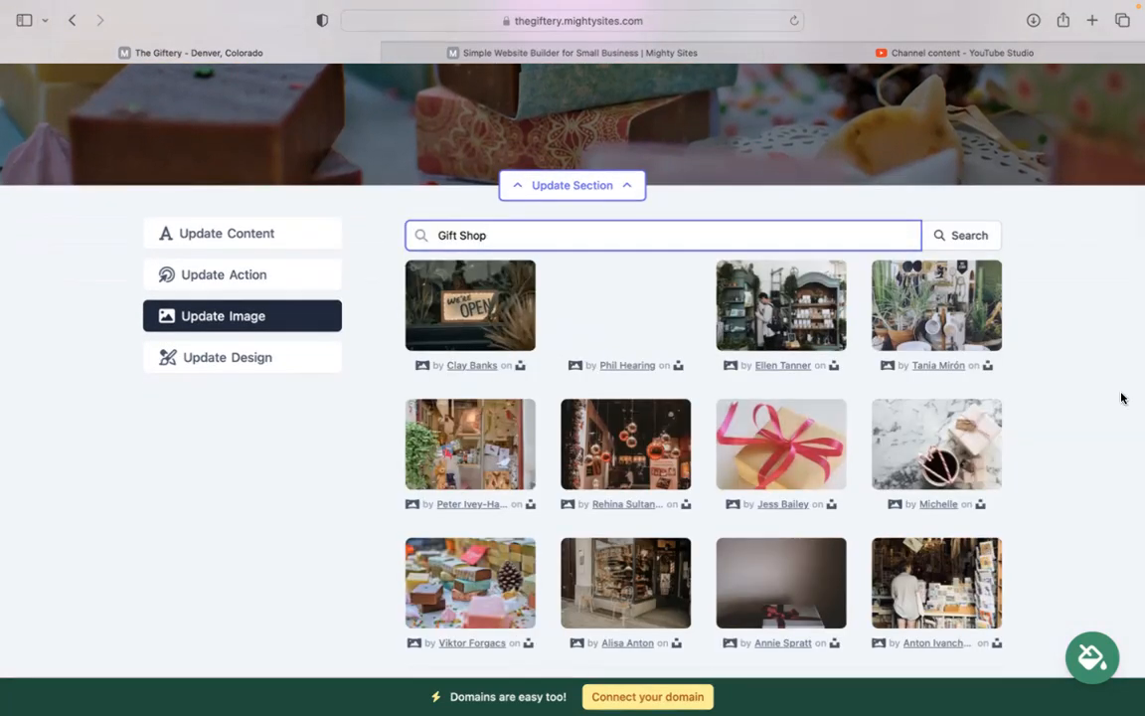
scroll(1119, 397, down, 4)
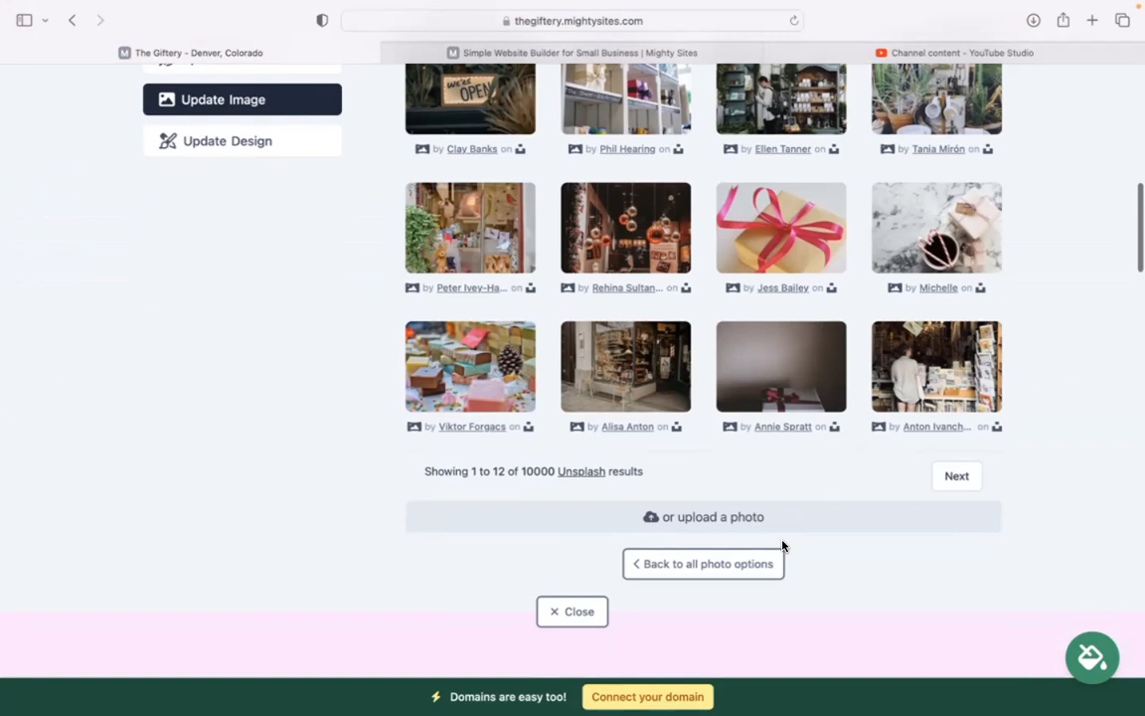
click(756, 564)
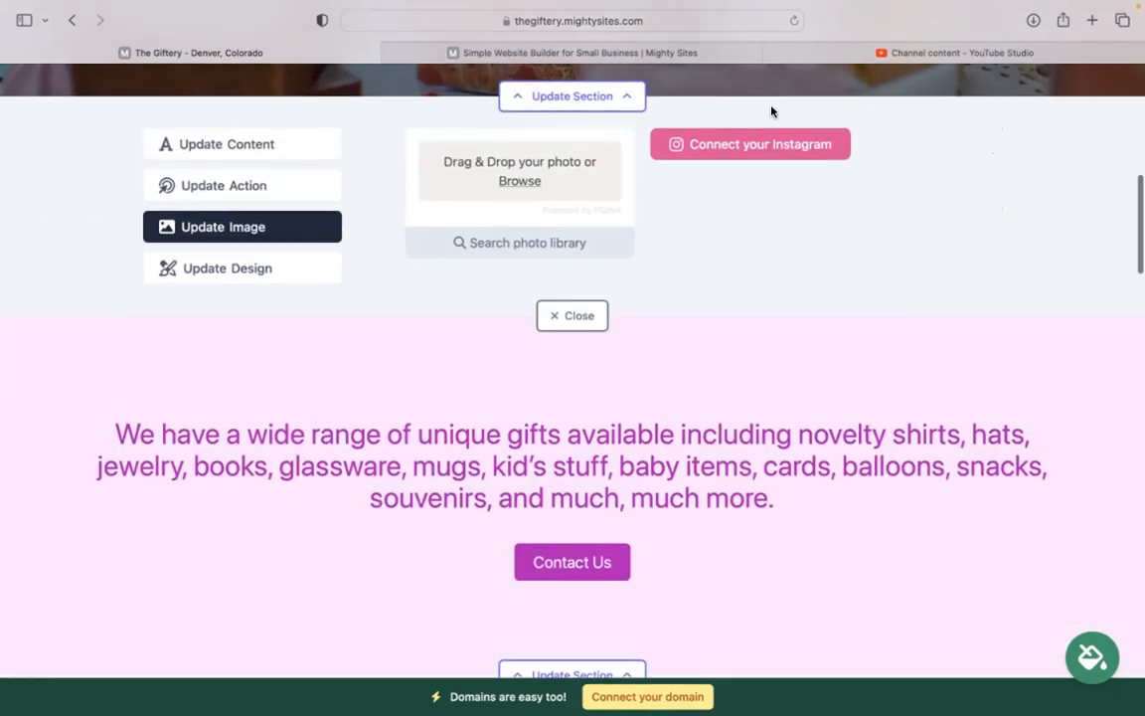
scroll(575, 116, up, 3)
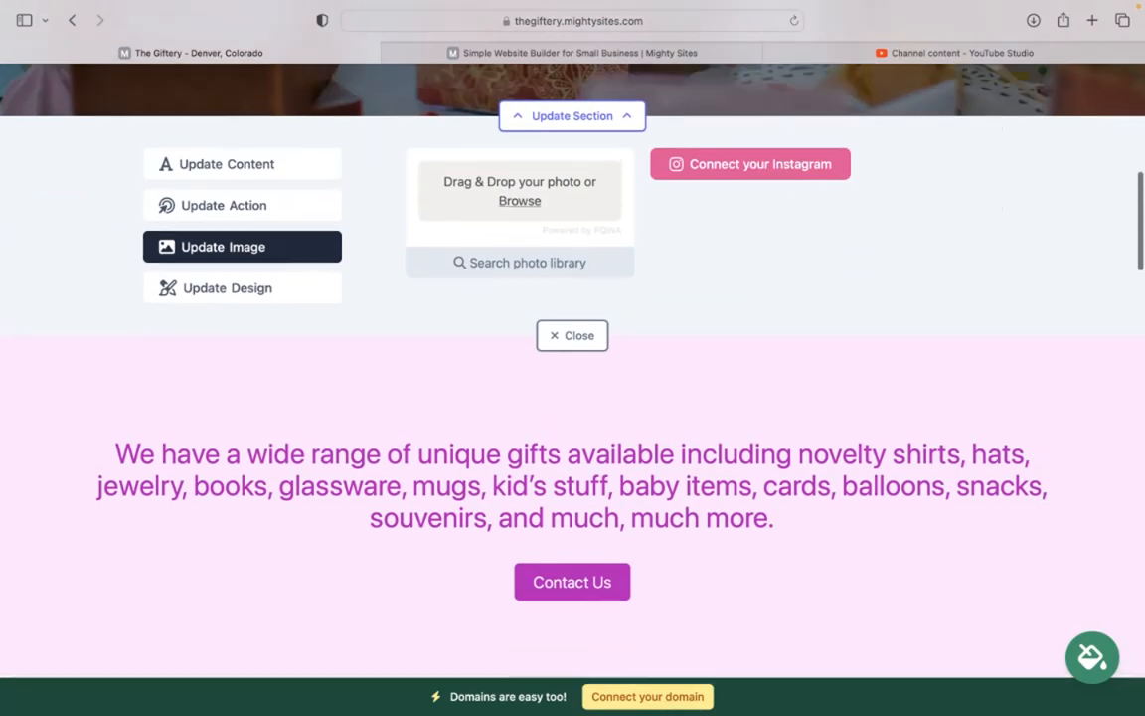
Step: Review that the hero's 'Get in touch' button links to the Home: Lead Form section, leaving it unchanged
click(269, 307)
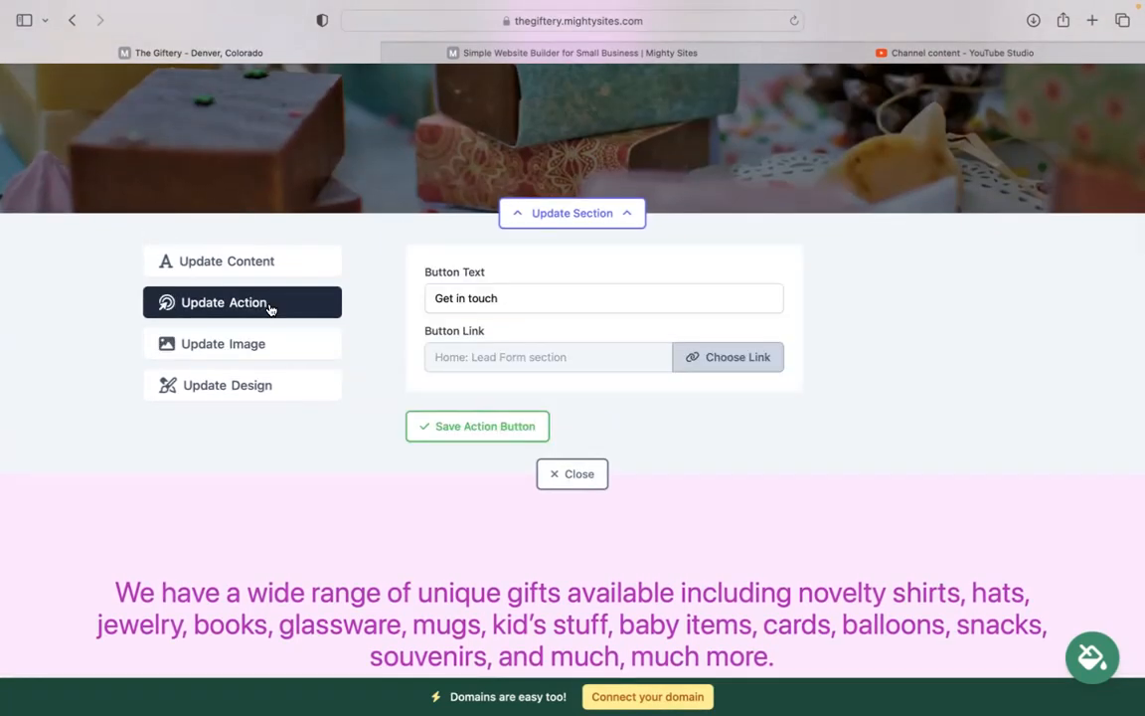
scroll(270, 308, up, 2)
scroll(466, 164, up, 3)
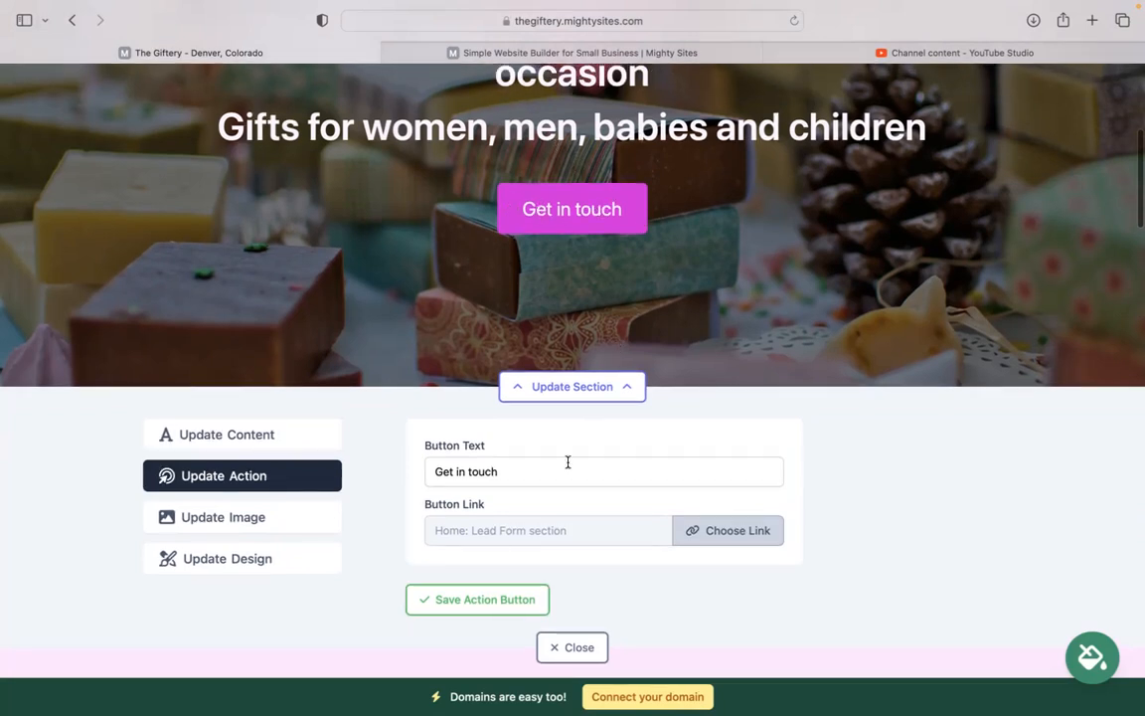
click(726, 532)
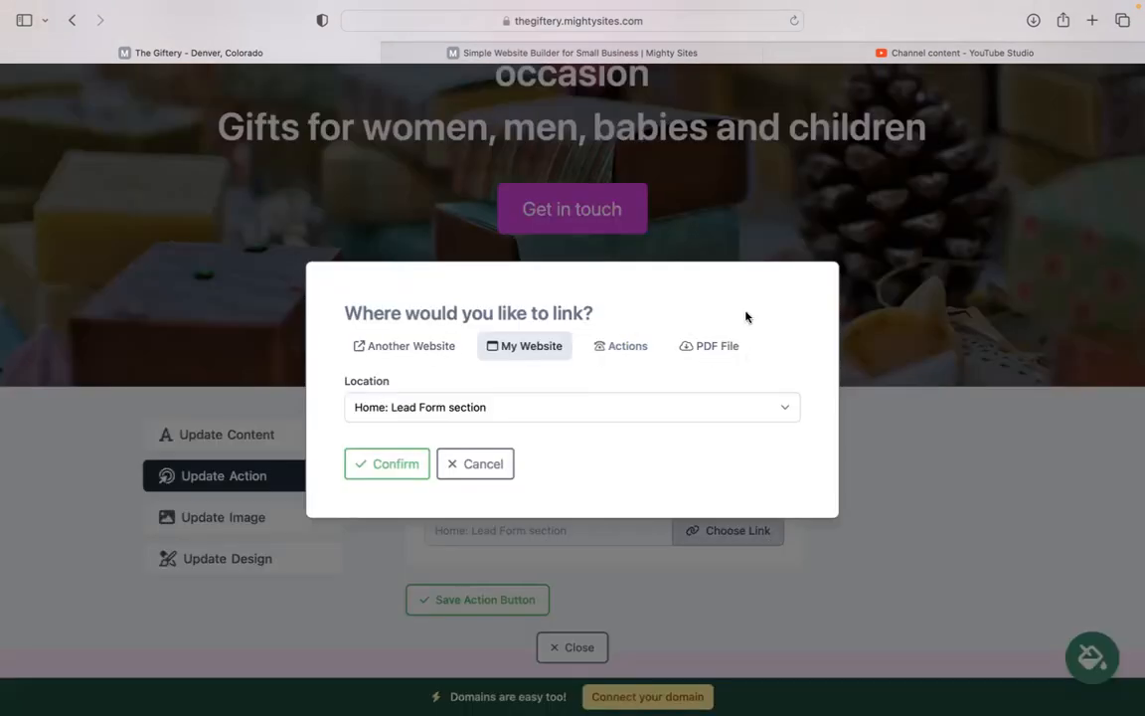
click(458, 464)
scroll(461, 473, down, 5)
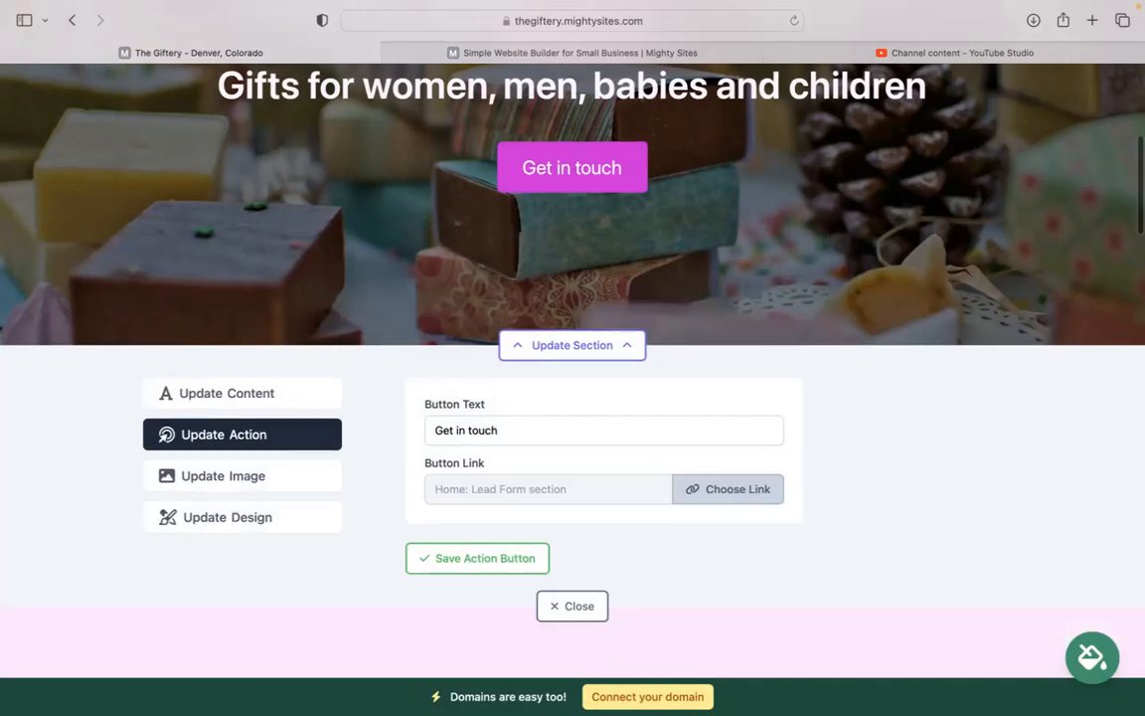
scroll(462, 474, down, 10)
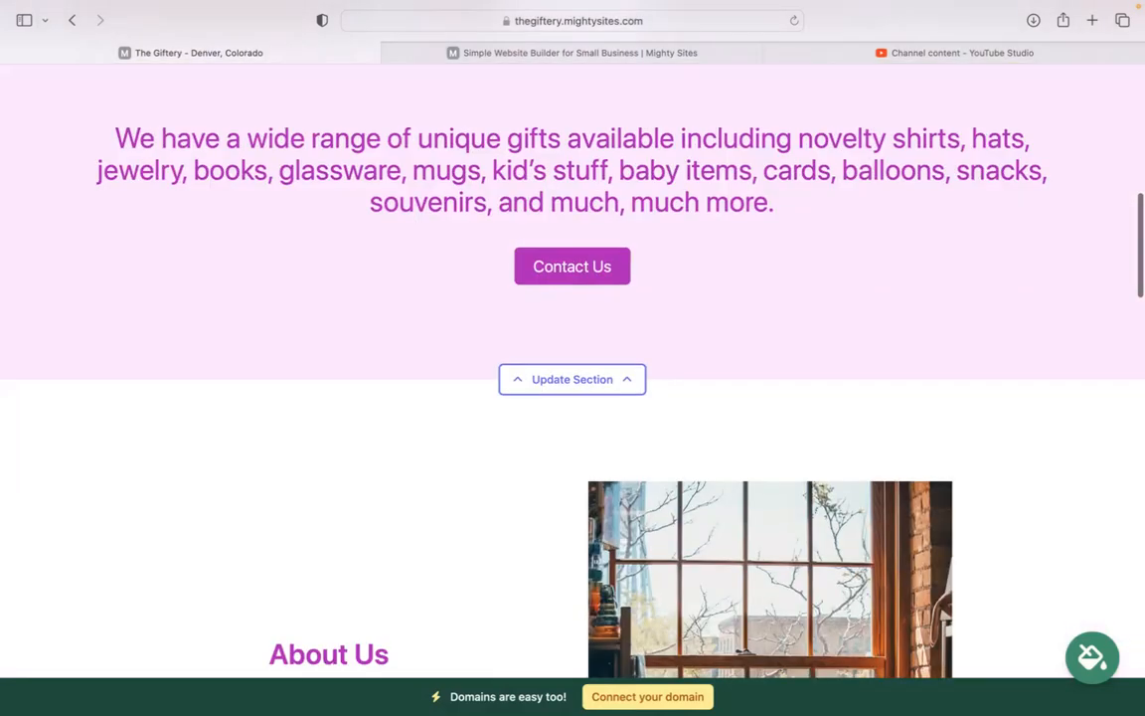
scroll(572, 368, down, 20)
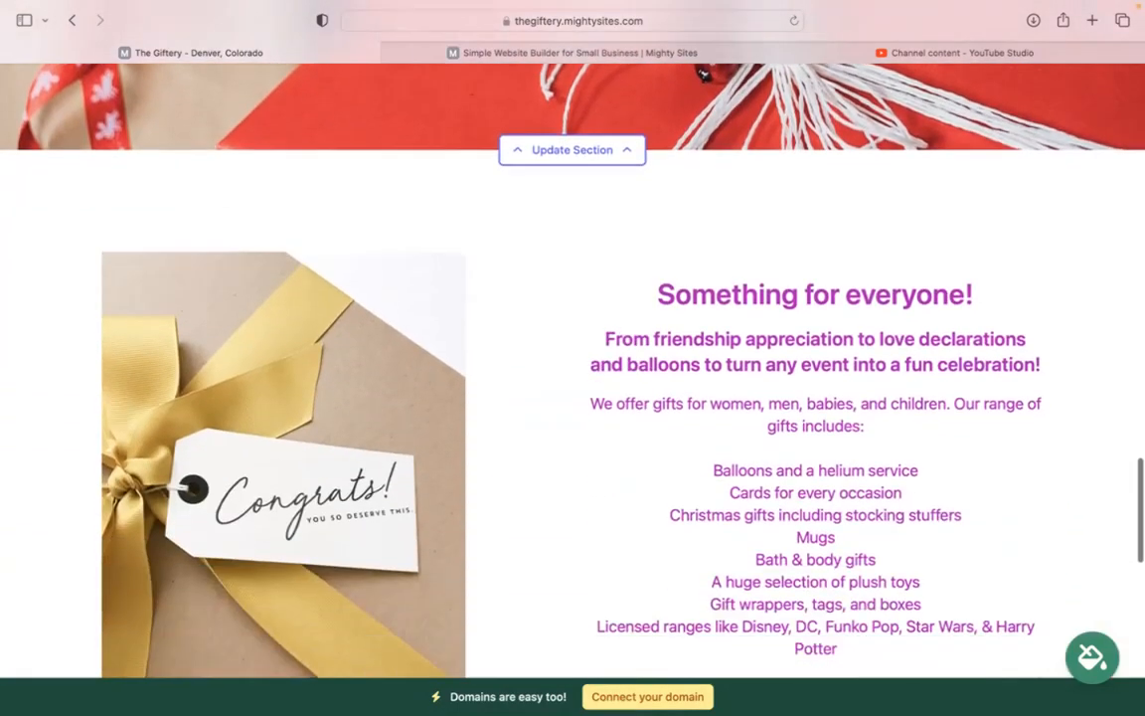
scroll(572, 368, down, 2)
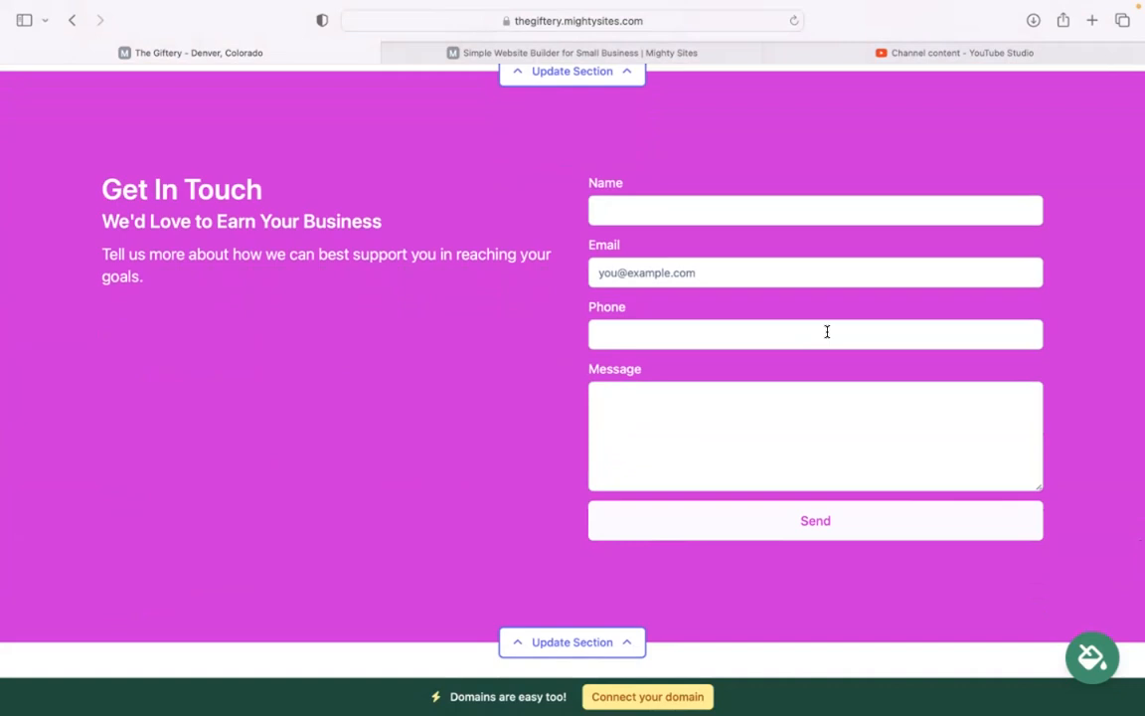
scroll(826, 331, down, 5)
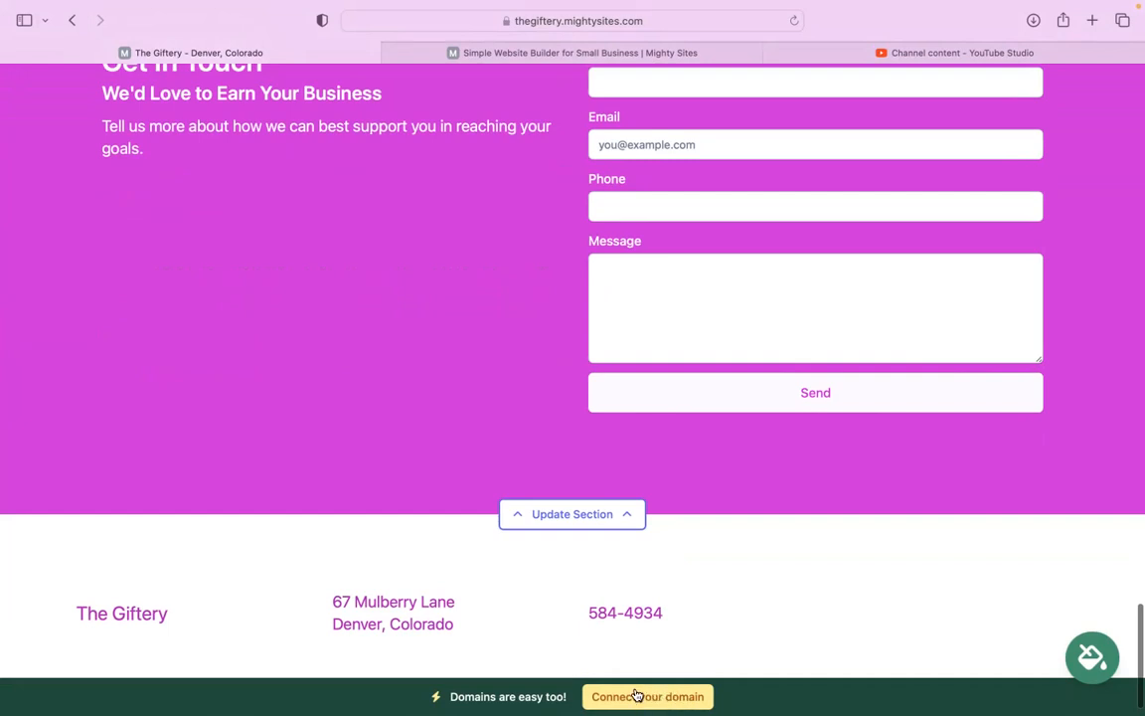
scroll(637, 696, up, 10)
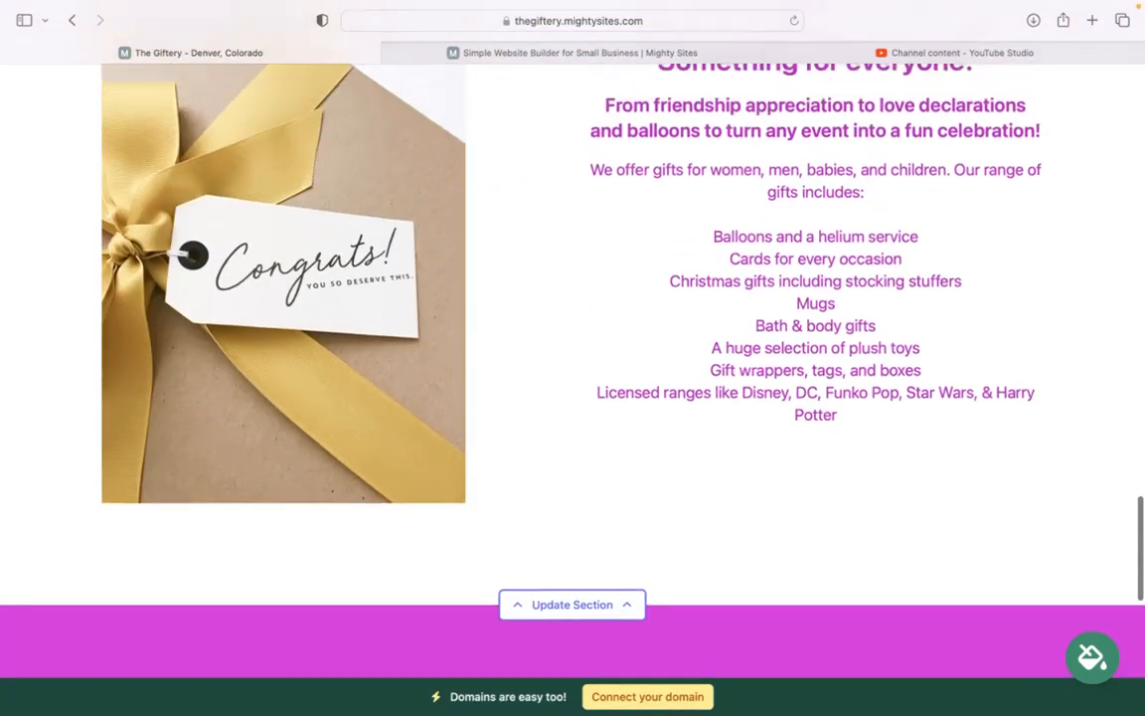
scroll(572, 338, up, 3)
scroll(573, 358, up, 10)
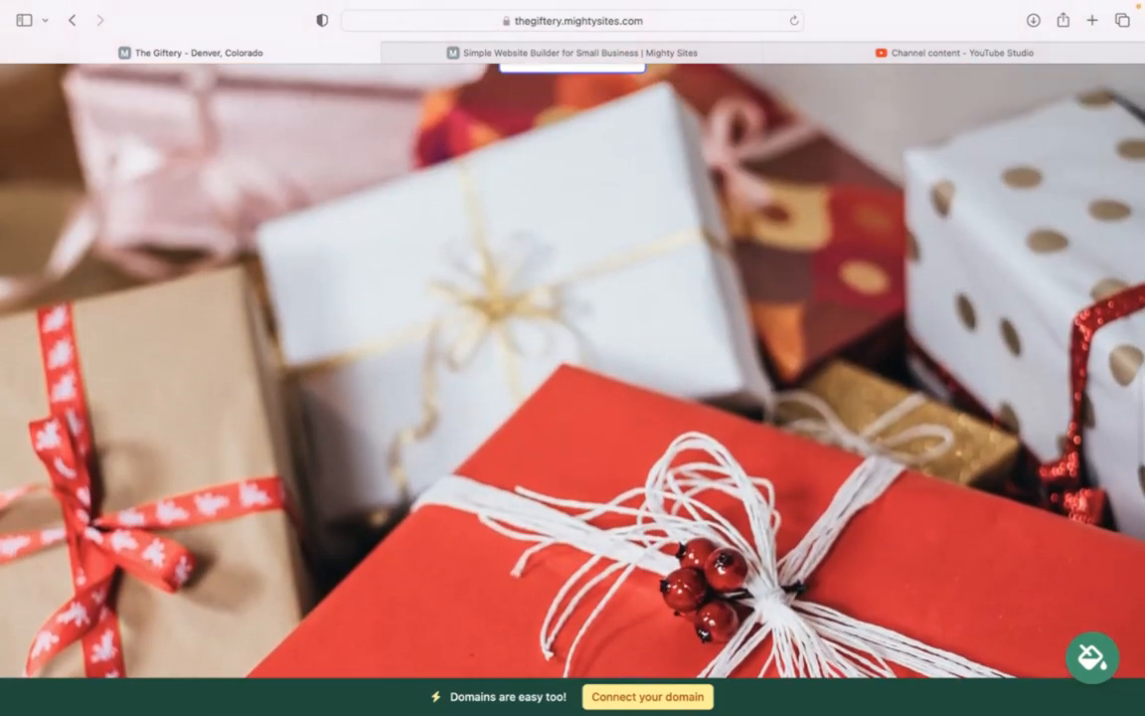
scroll(572, 358, up, 10)
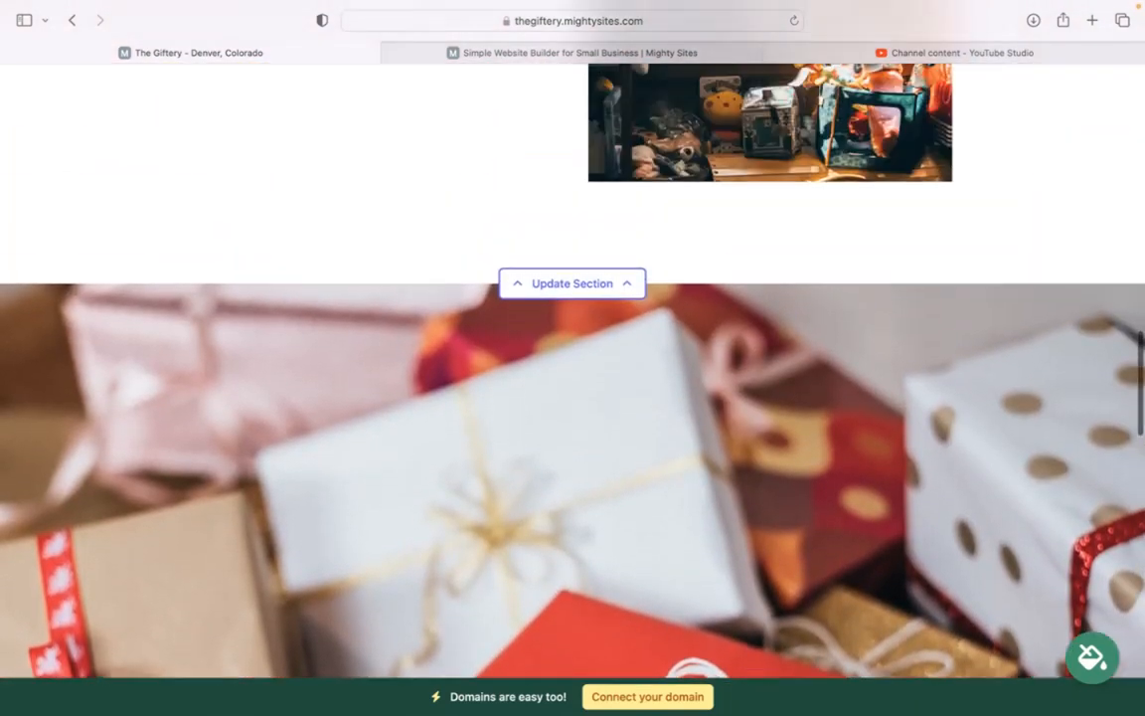
scroll(573, 358, up, 15)
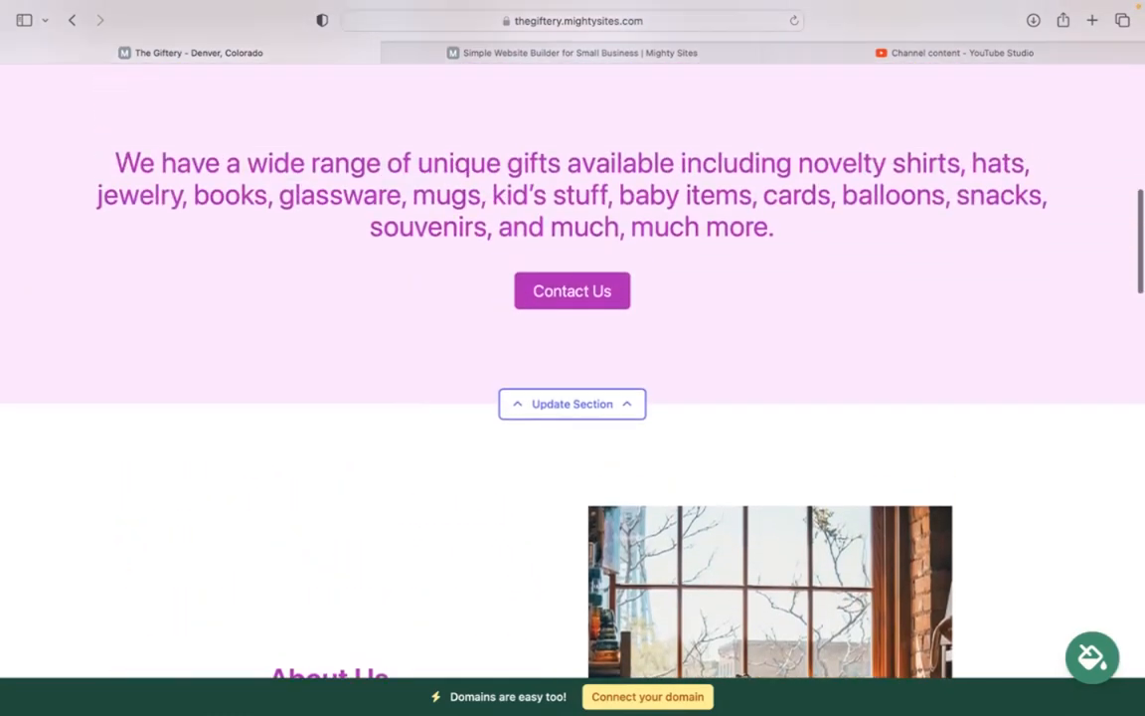
scroll(573, 358, up, 8)
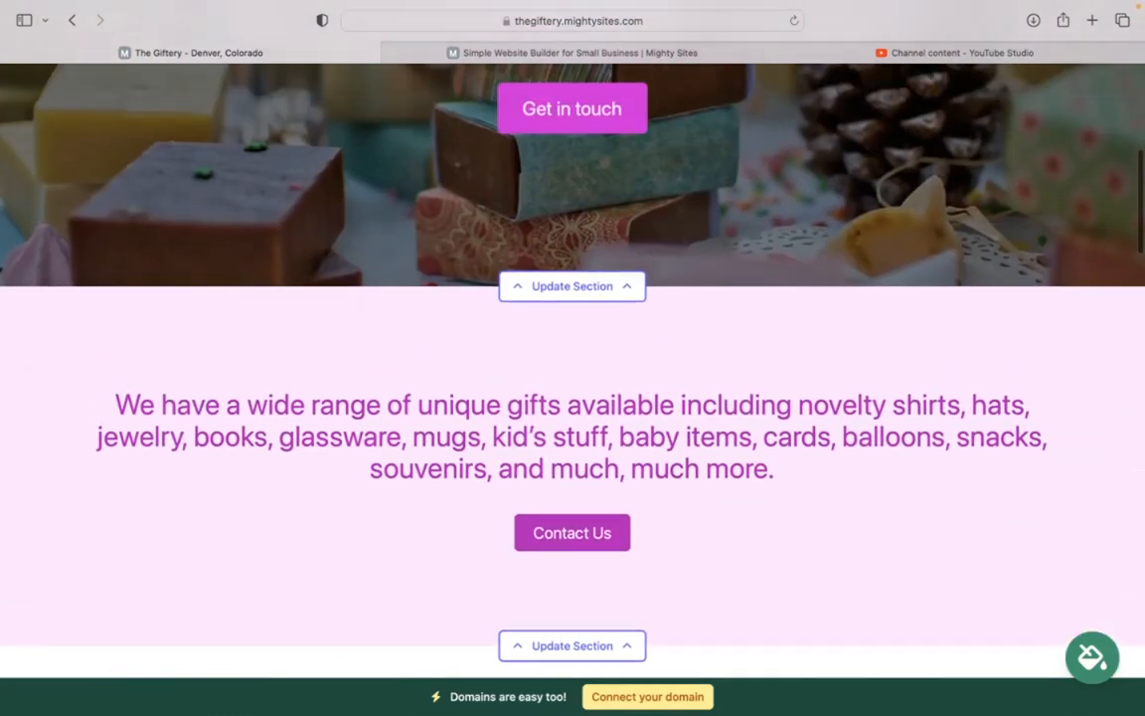
scroll(572, 358, up, 5)
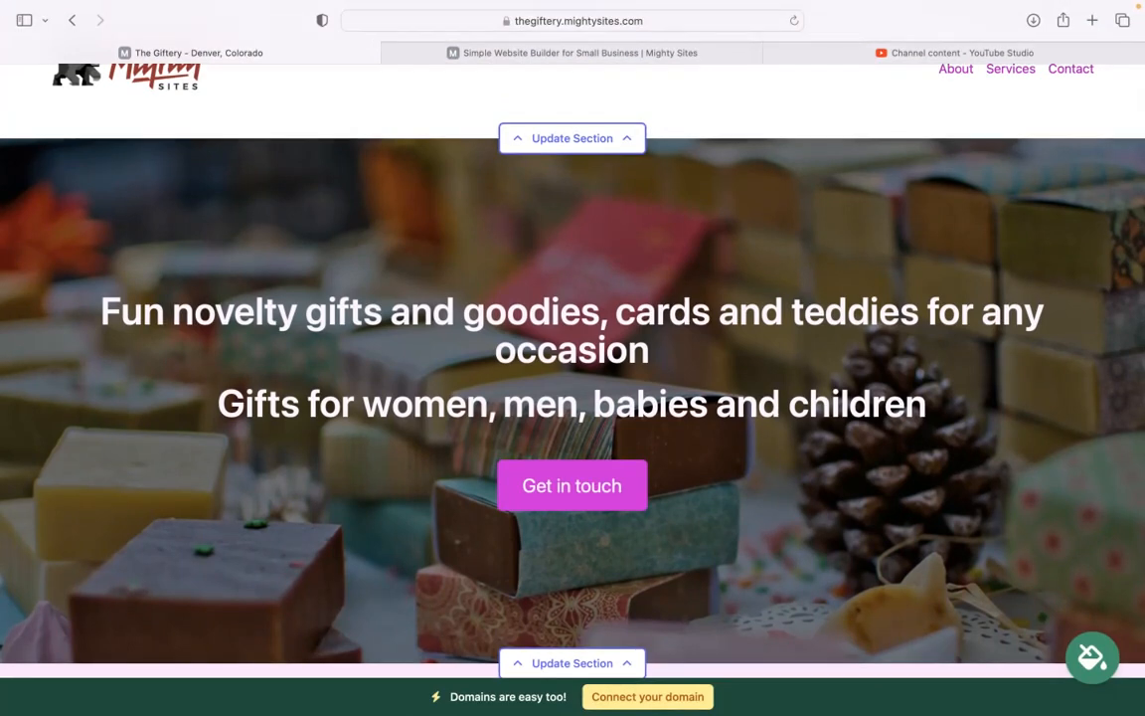
scroll(572, 398, up, 3)
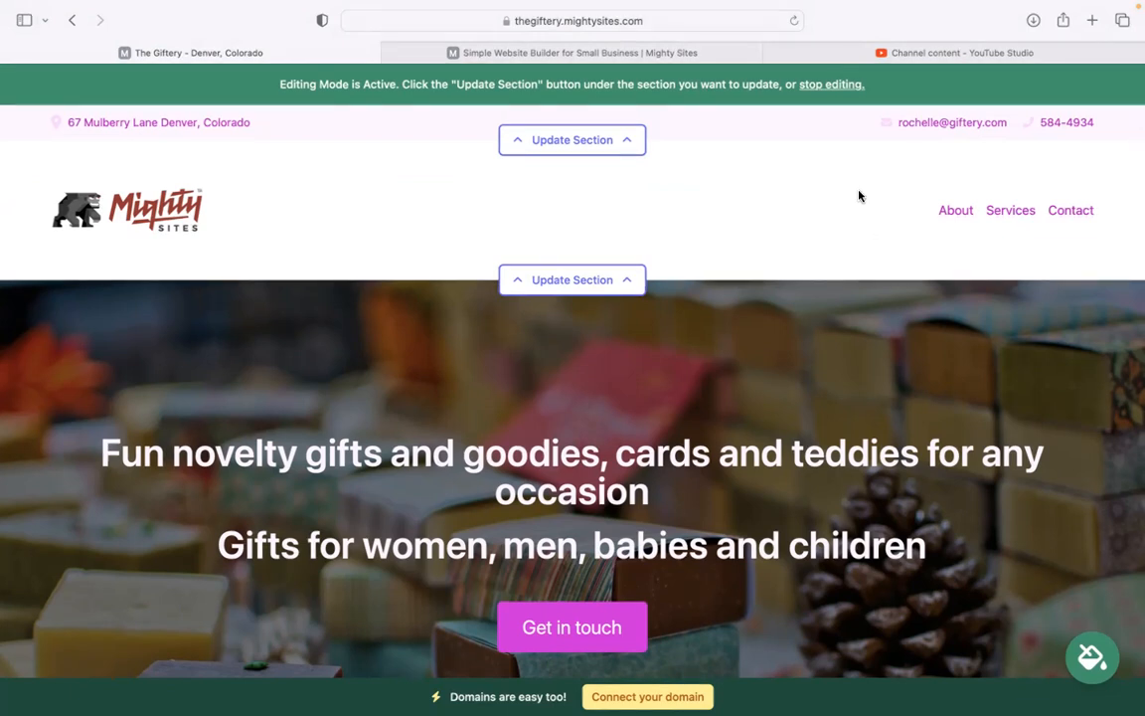
mouse_move(787, 8)
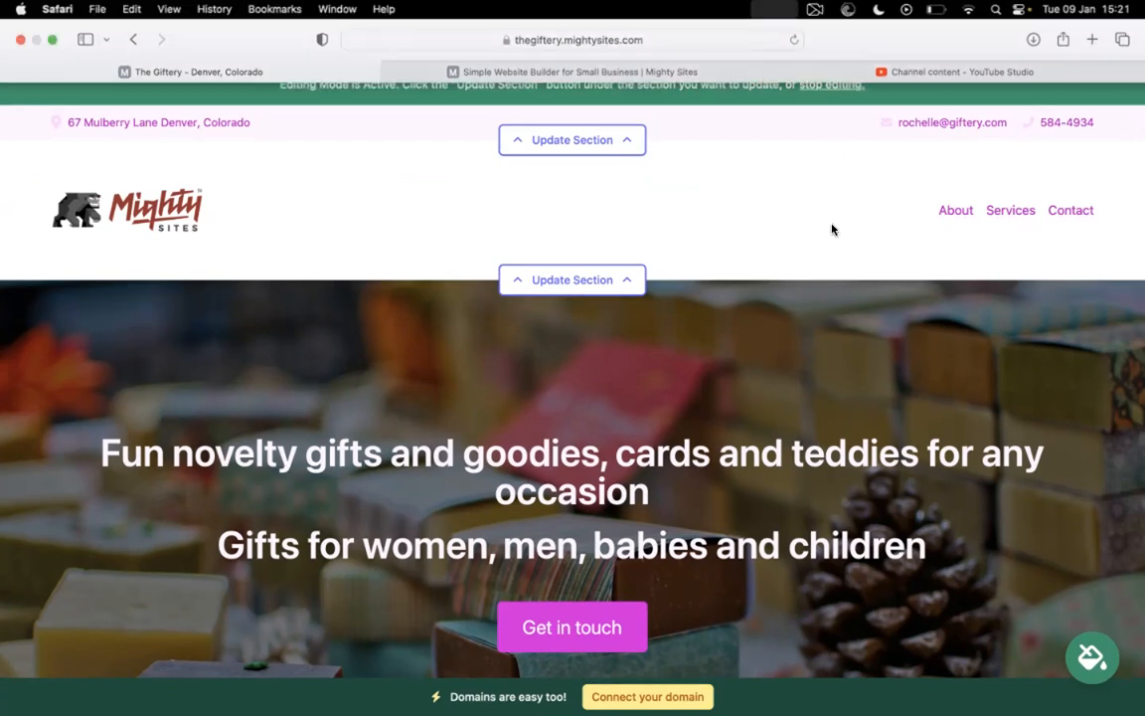